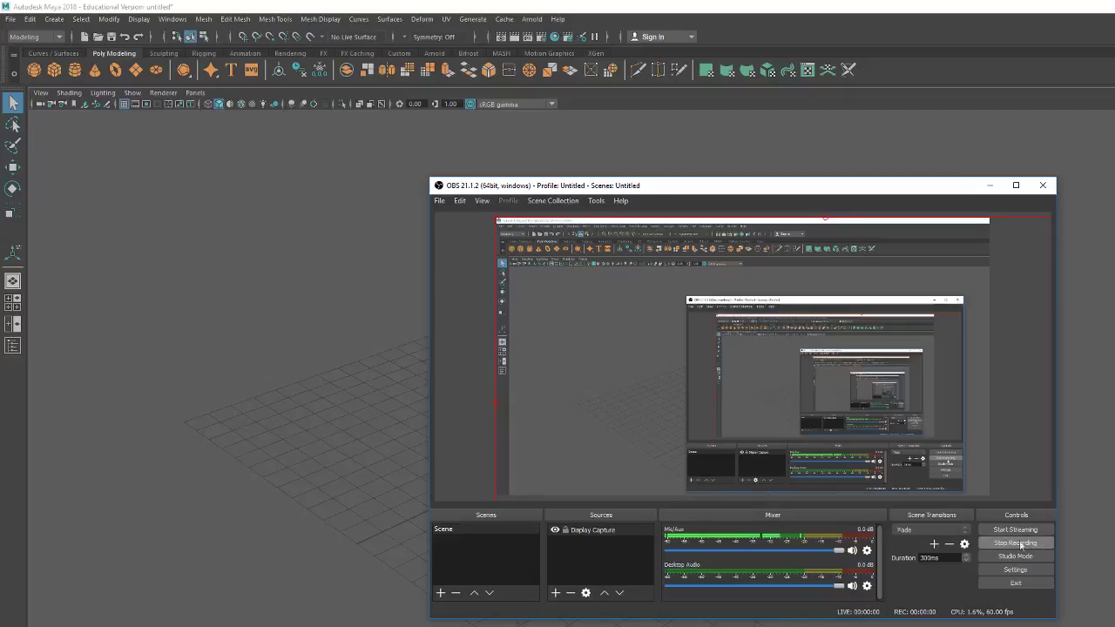
Step: Create a polygon plane and scale it up into a wide floor
{"action": "left_click", "coordinate": [990, 185]}
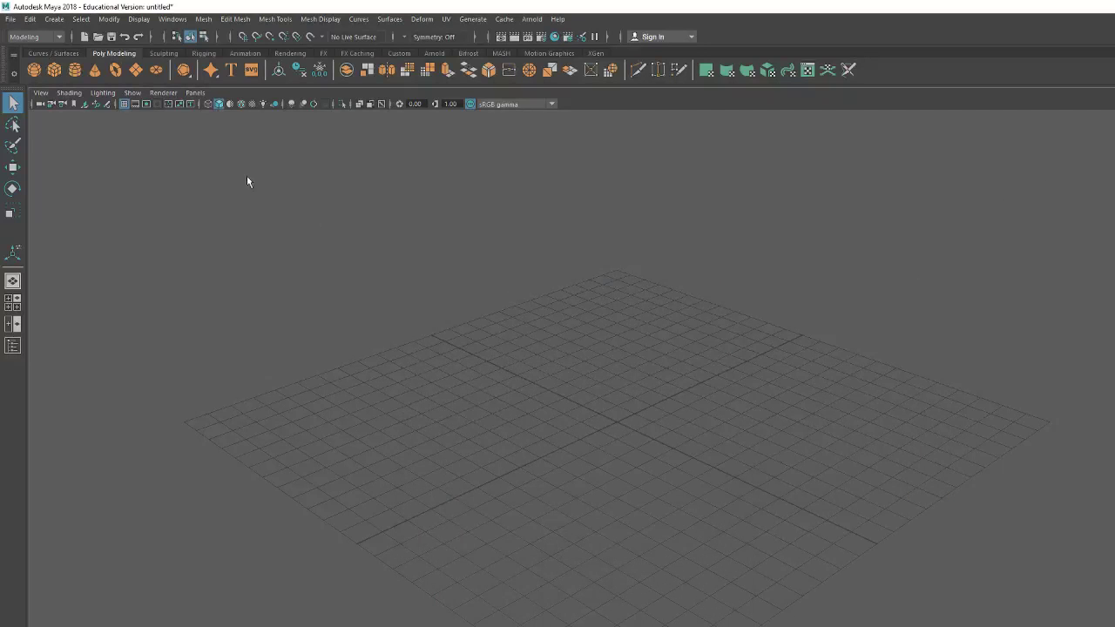
{"action": "left_click", "coordinate": [137, 71]}
{"action": "key", "text": "r"}
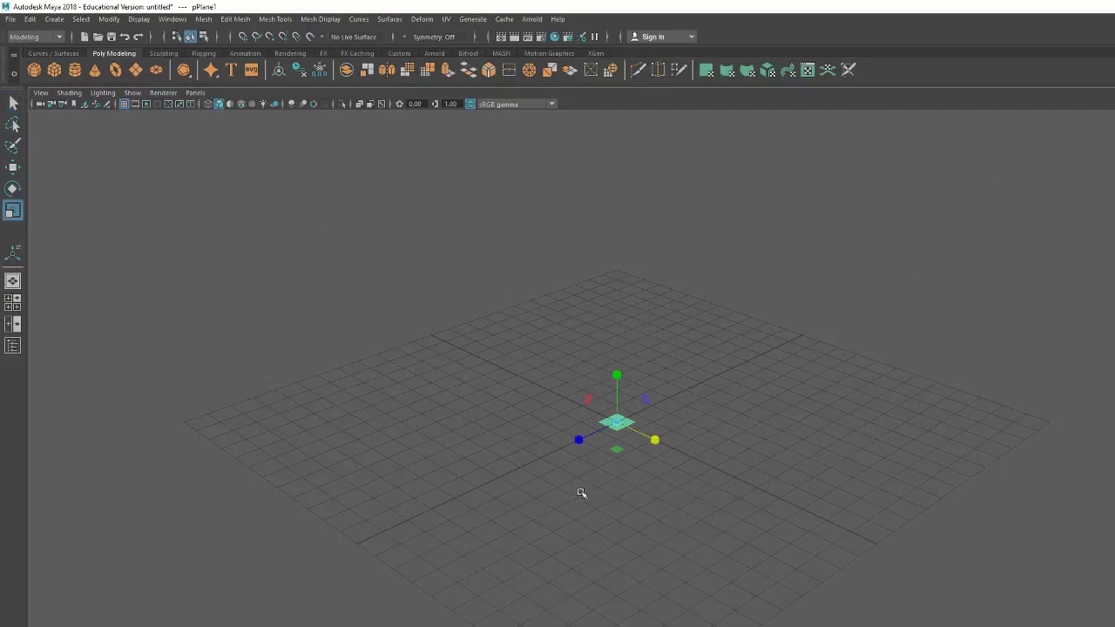
{"action": "mouse_move", "coordinate": [617, 422]}
{"action": "left_mouse_down"}
{"action": "mouse_move", "coordinate": [728, 480]}
{"action": "mouse_move", "coordinate": [988, 547]}
{"action": "left_mouse_up"}
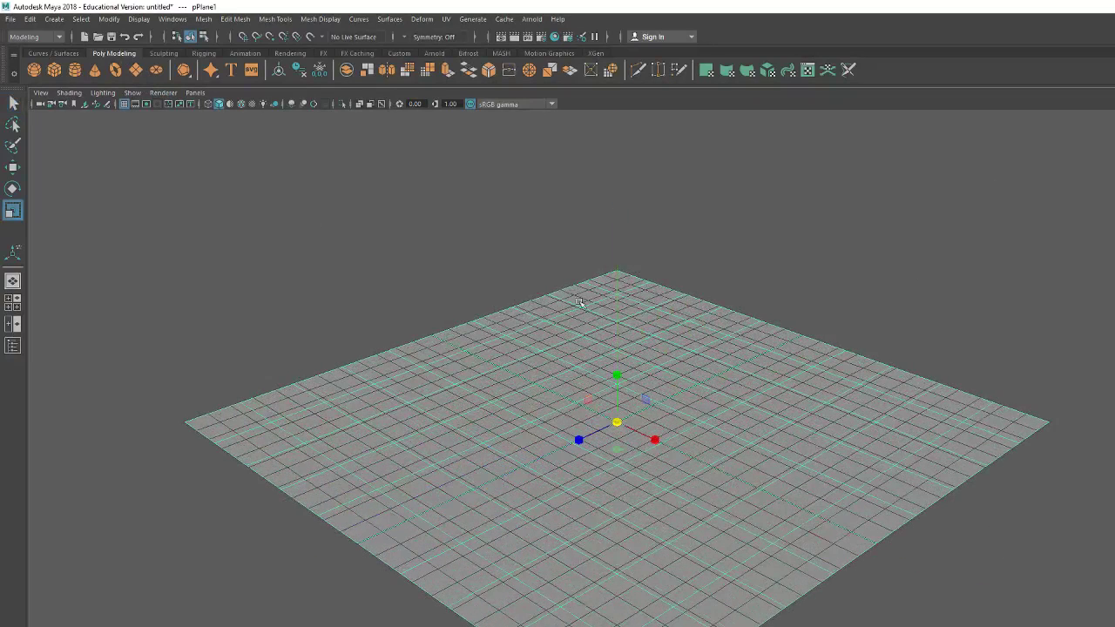
{"action": "left_click", "coordinate": [249, 177]}
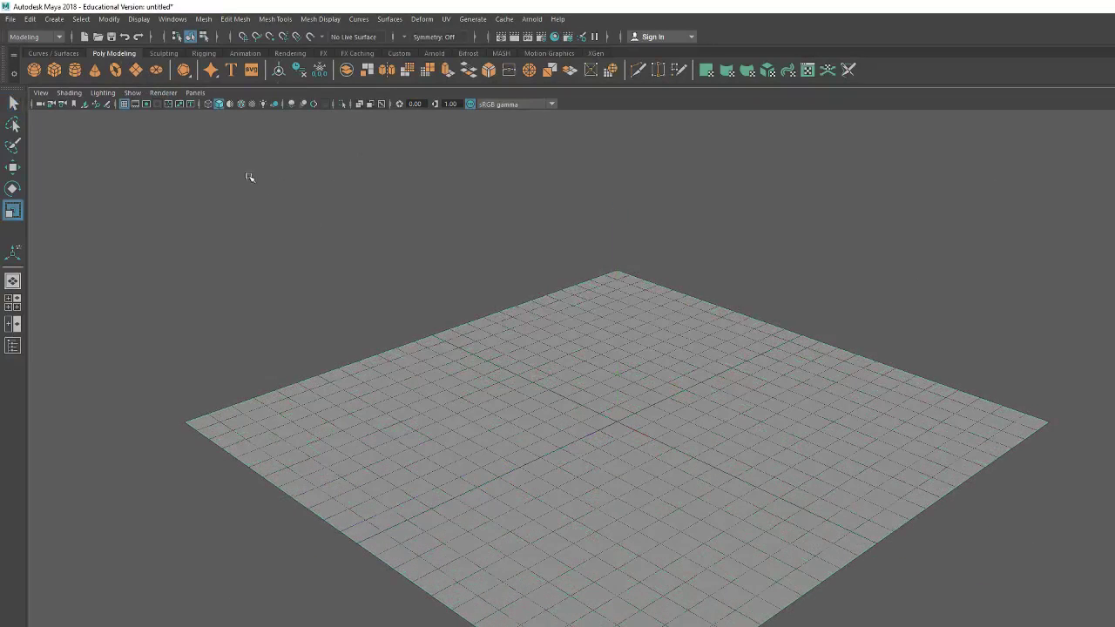
Step: Add a polygon cube at the origin and raise it slightly above the floor
{"action": "left_click", "coordinate": [54, 69]}
{"action": "key", "text": "w"}
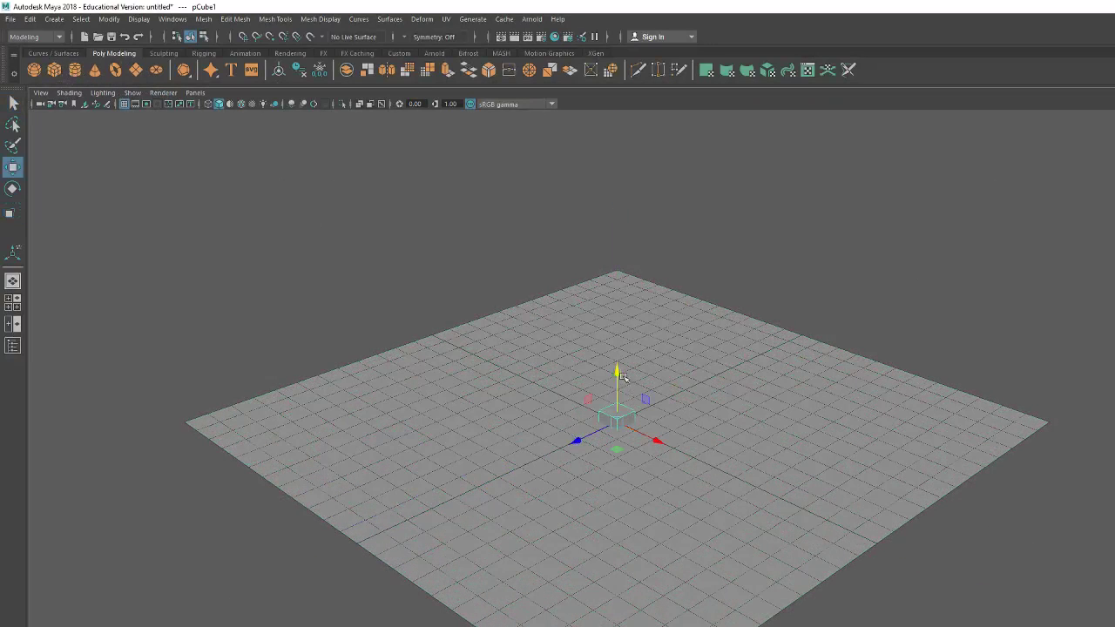
{"action": "left_click_drag", "start_coordinate": [616, 373], "coordinate": [617, 361]}
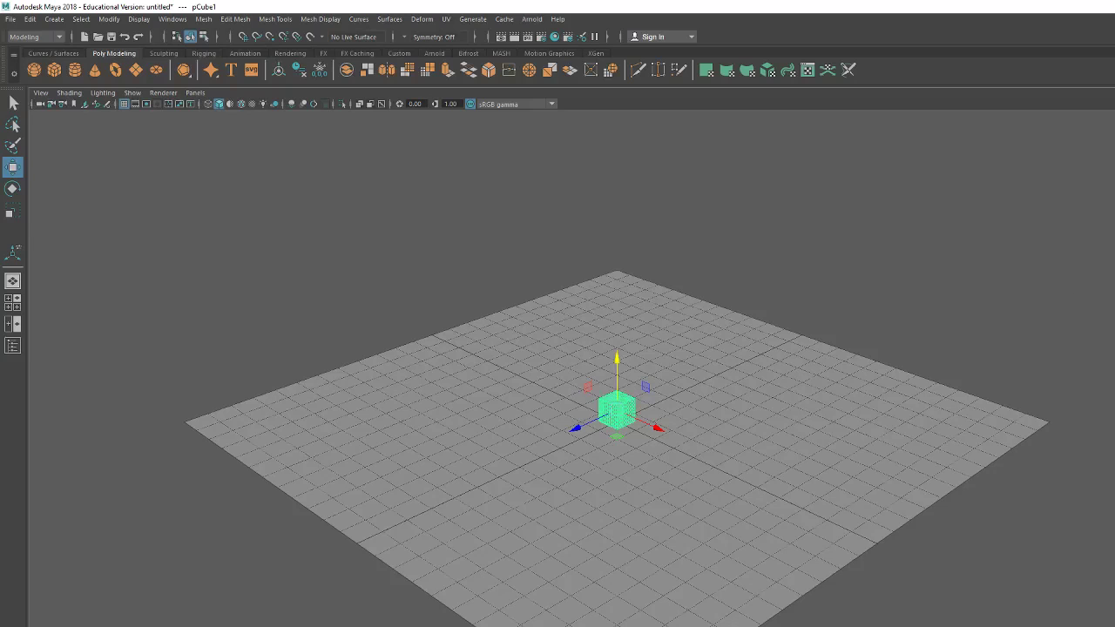
Step: Scale the cube long along X, thin in Z and tall in Y, lift it onto the floor, then show four views
{"action": "key", "text": "r"}
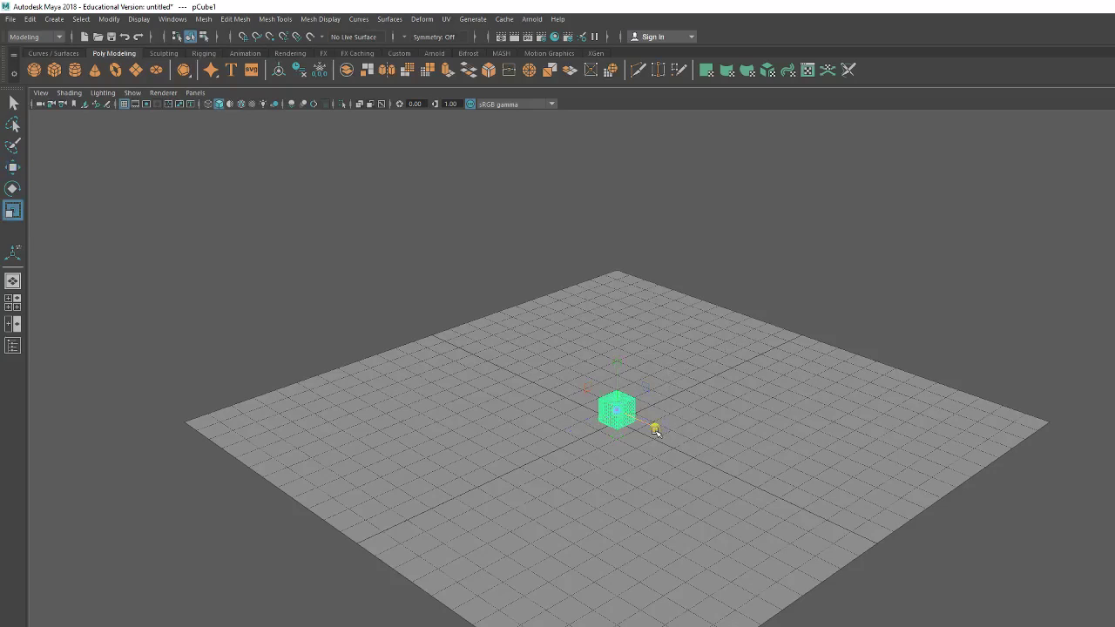
{"action": "left_click_drag", "start_coordinate": [653, 427], "coordinate": [921, 525]}
{"action": "left_click_drag", "start_coordinate": [662, 423], "coordinate": [740, 468]}
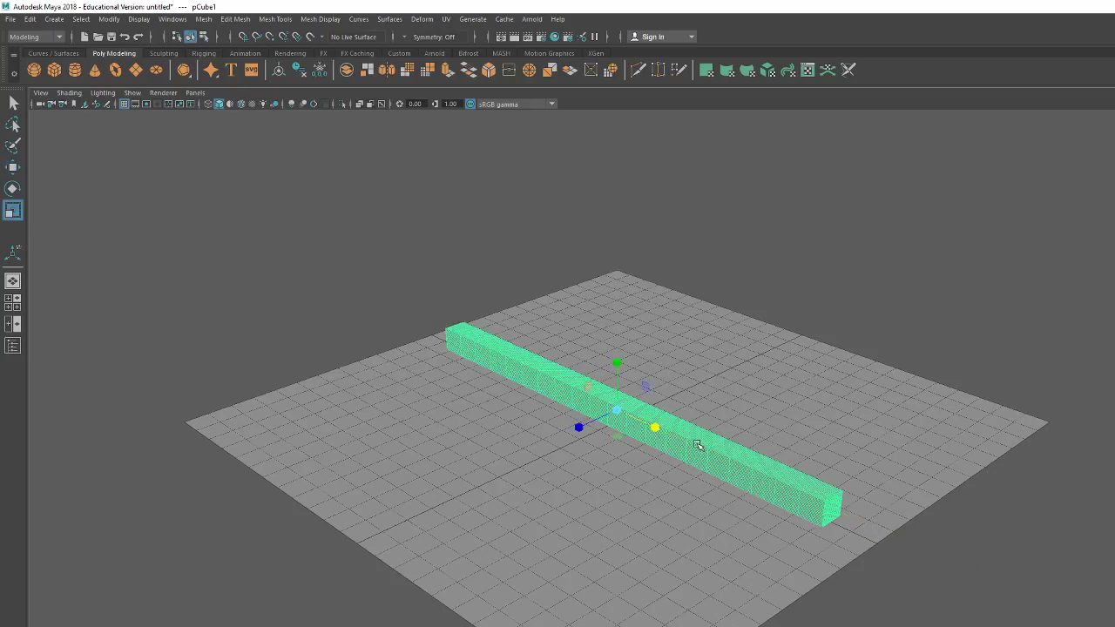
{"action": "left_click_drag", "start_coordinate": [579, 426], "coordinate": [619, 422]}
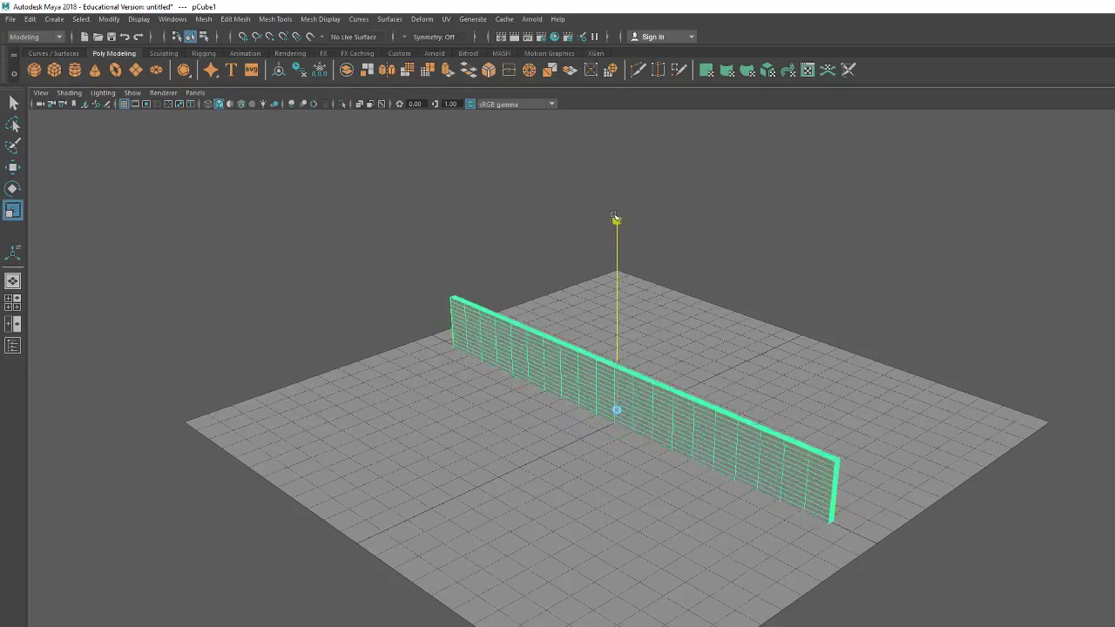
{"action": "left_click_drag", "start_coordinate": [617, 363], "coordinate": [614, 131]}
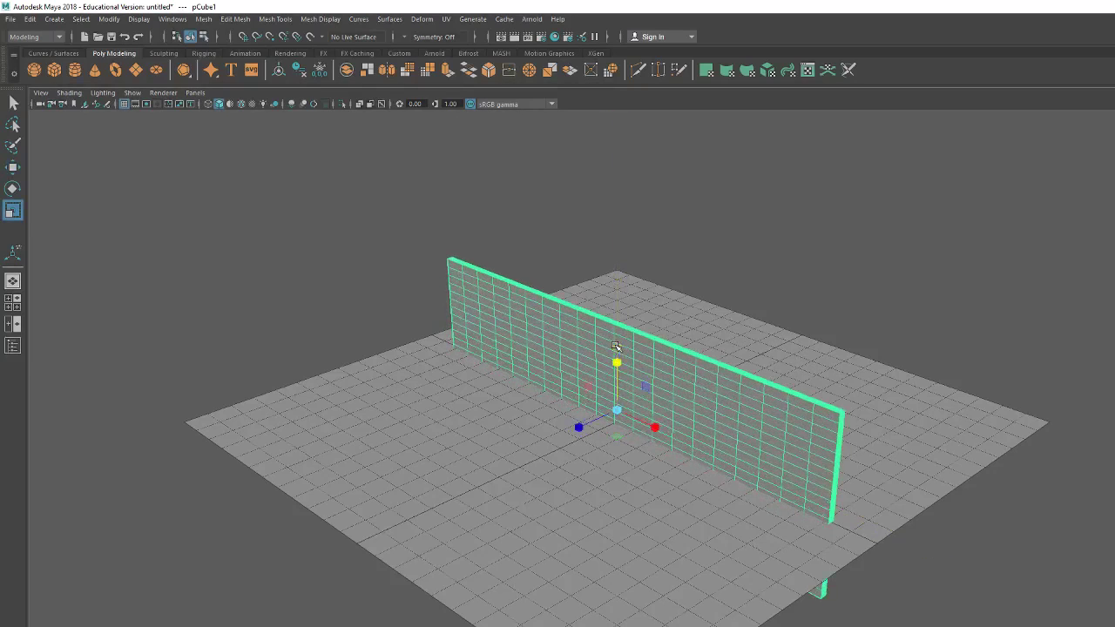
{"action": "key", "text": "w"}
{"action": "left_click_drag", "start_coordinate": [617, 362], "coordinate": [615, 281]}
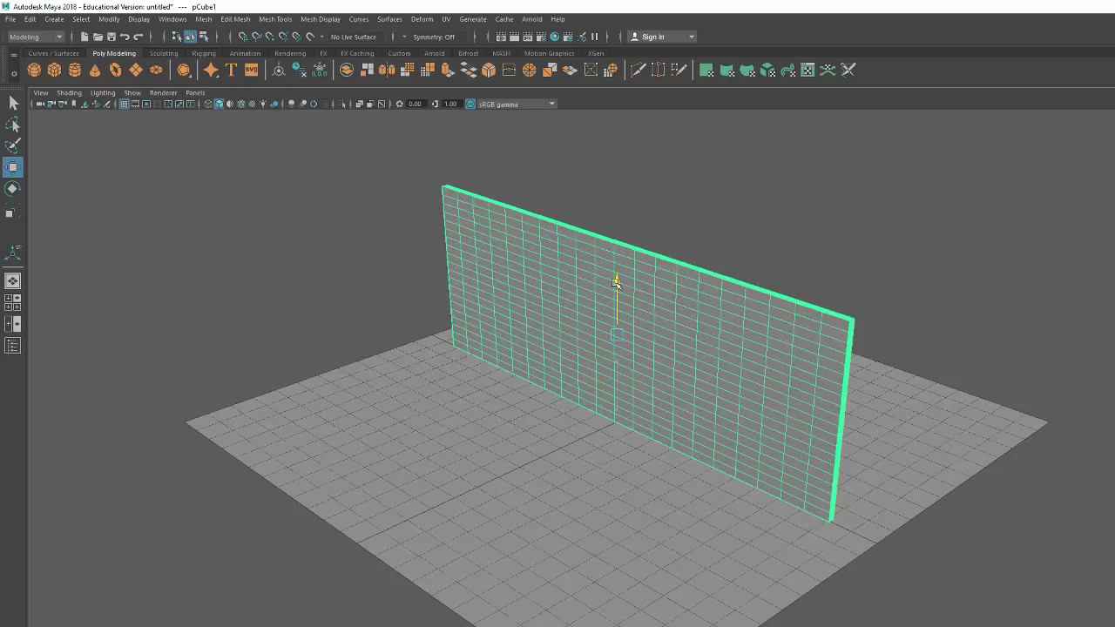
{"action": "key", "text": "space"}
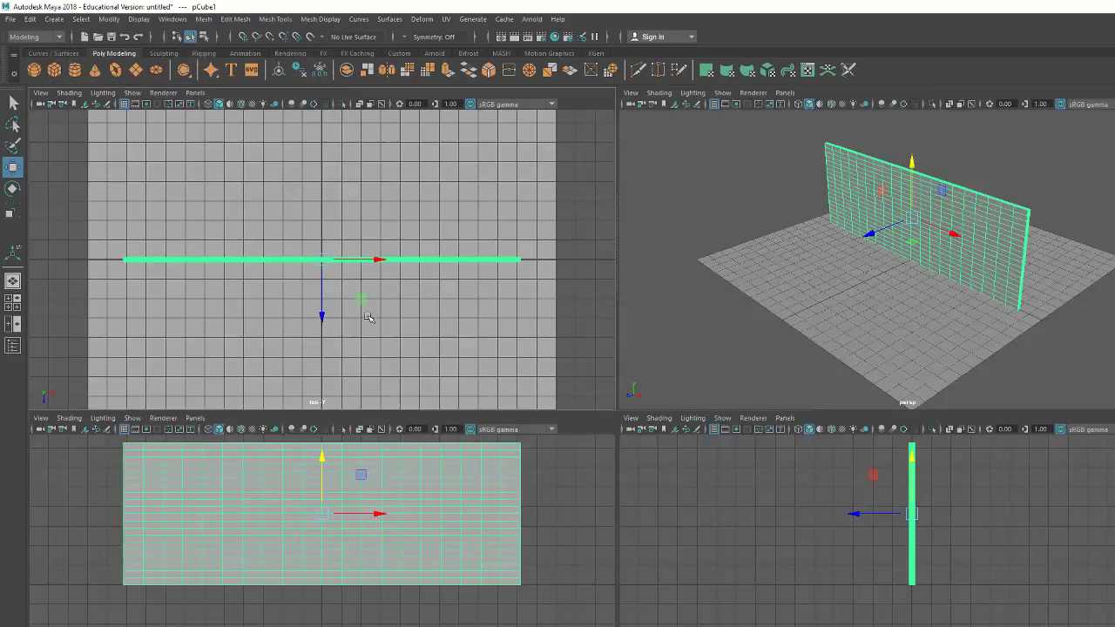
Step: Maximize and centre the front view, switch to vertex mode, and marquee-select the left vertex columns
{"action": "key", "text": "space"}
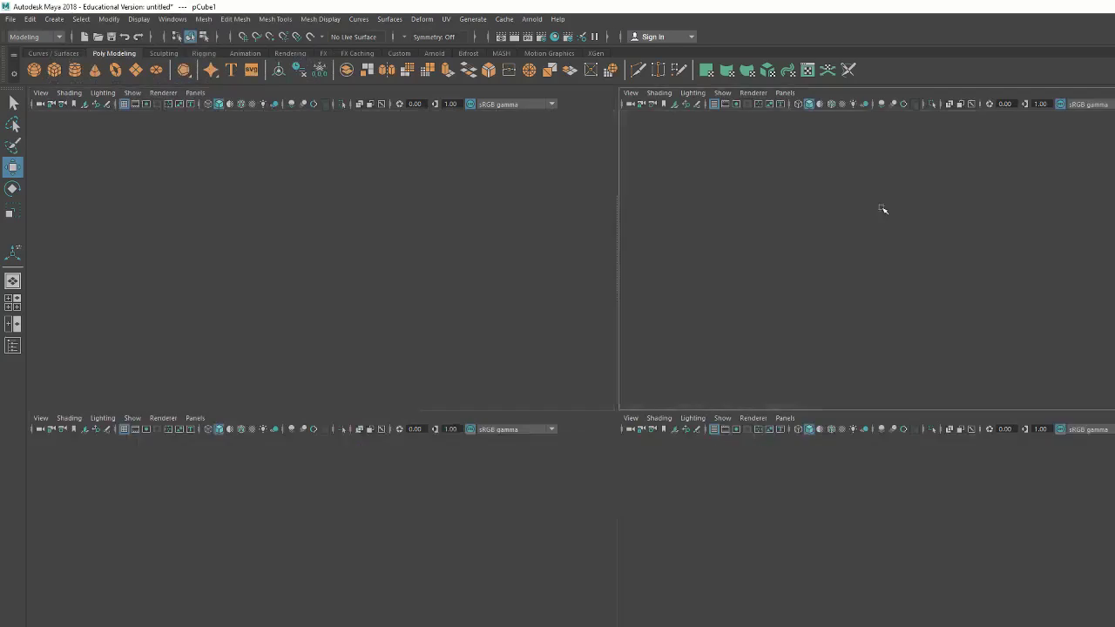
{"action": "mouse_move", "coordinate": [473, 375]}
{"action": "left_mouse_down", "text": "alt"}
{"action": "mouse_move", "coordinate": [525, 343]}
{"action": "mouse_move", "coordinate": [518, 365]}
{"action": "left_mouse_up", "text": "alt"}
{"action": "key", "text": "space"}
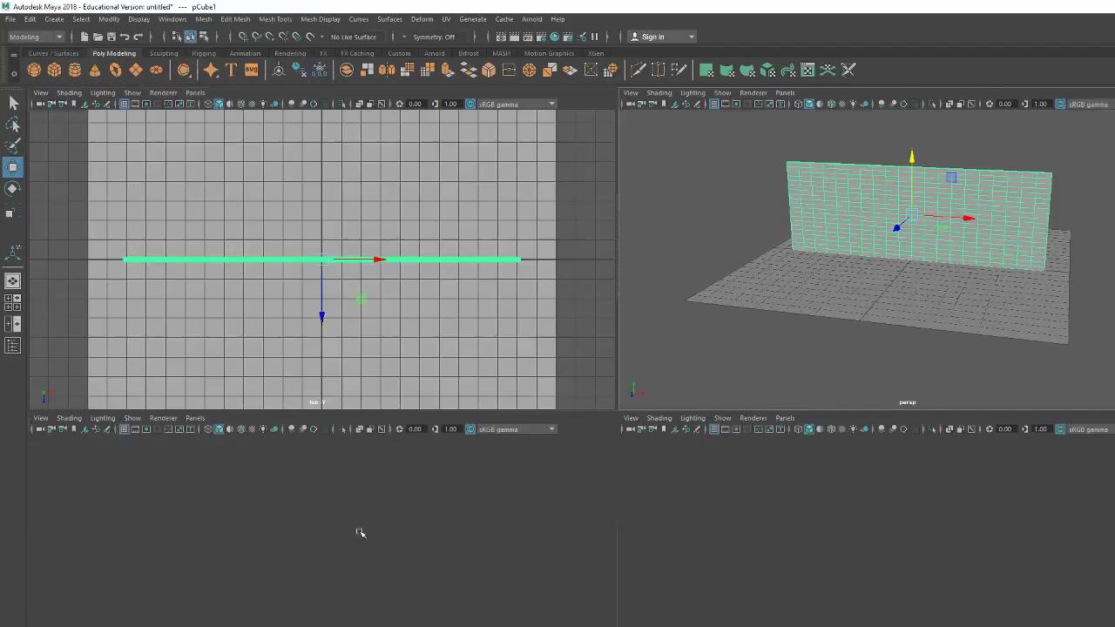
{"action": "key", "text": "space"}
{"action": "middle_click_drag", "start_coordinate": [631, 293], "coordinate": [600, 398], "text": "alt"}
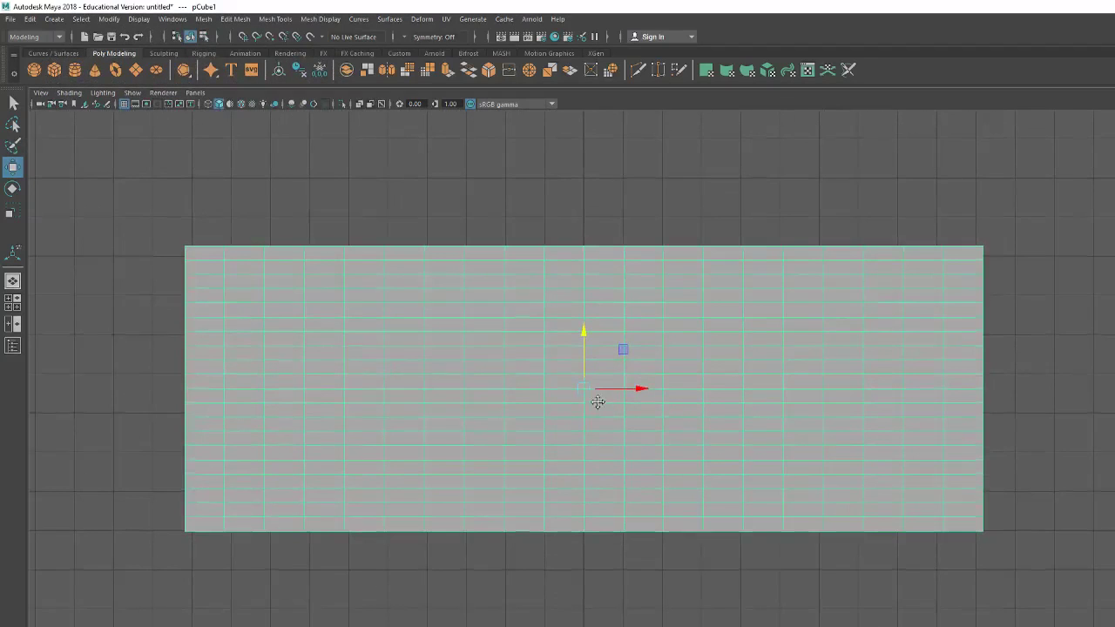
{"action": "left_click_drag", "start_coordinate": [585, 334], "coordinate": [586, 332]}
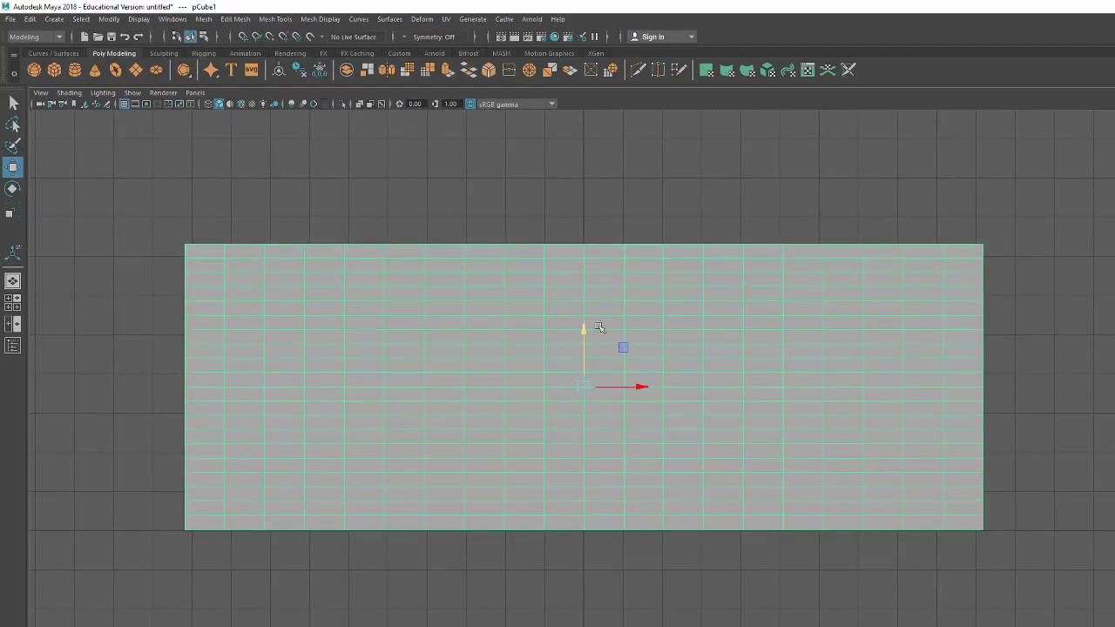
{"action": "right_click_drag", "start_coordinate": [637, 321], "coordinate": [589, 319]}
{"action": "mouse_move", "coordinate": [167, 234]}
{"action": "left_mouse_down"}
{"action": "mouse_move", "coordinate": [219, 448]}
{"action": "mouse_move", "coordinate": [215, 517]}
{"action": "mouse_move", "coordinate": [363, 519]}
{"action": "left_mouse_up"}
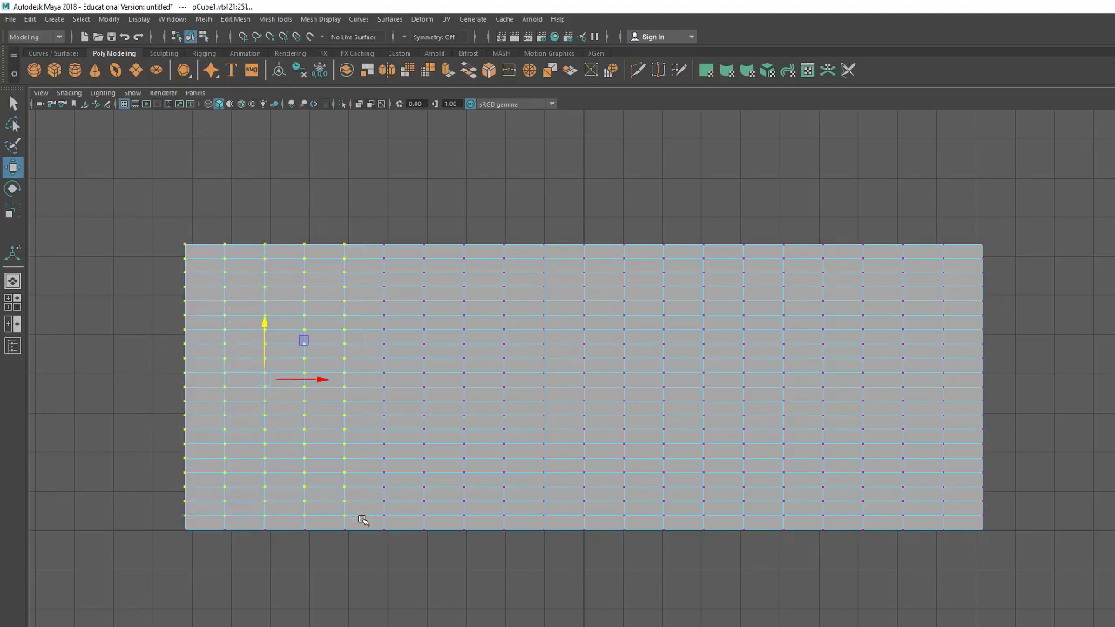
Step: Scale down the tops of the left vertex columns in two passes
{"action": "key", "text": "r"}
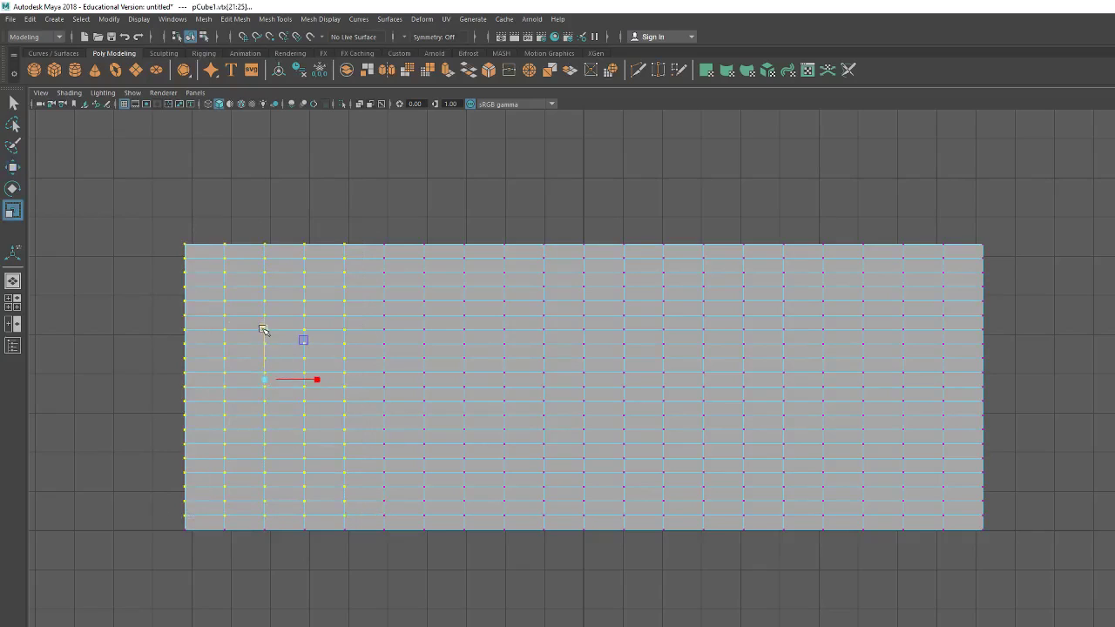
{"action": "left_click_drag", "start_coordinate": [263, 329], "coordinate": [264, 386]}
{"action": "key", "text": "w"}
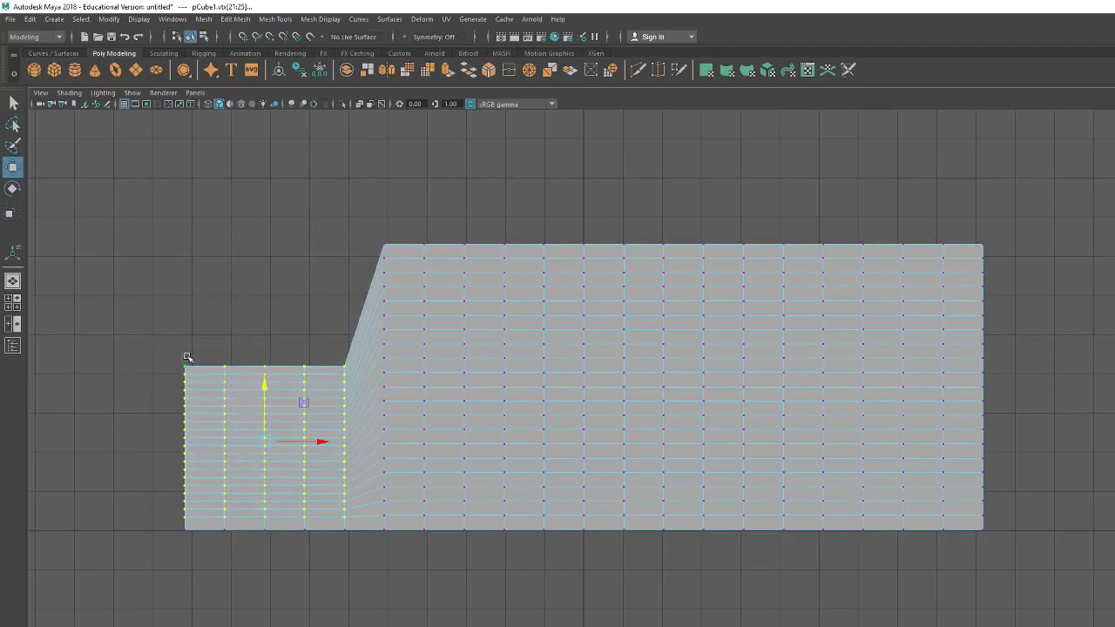
{"action": "left_click_drag", "start_coordinate": [131, 337], "coordinate": [317, 461]}
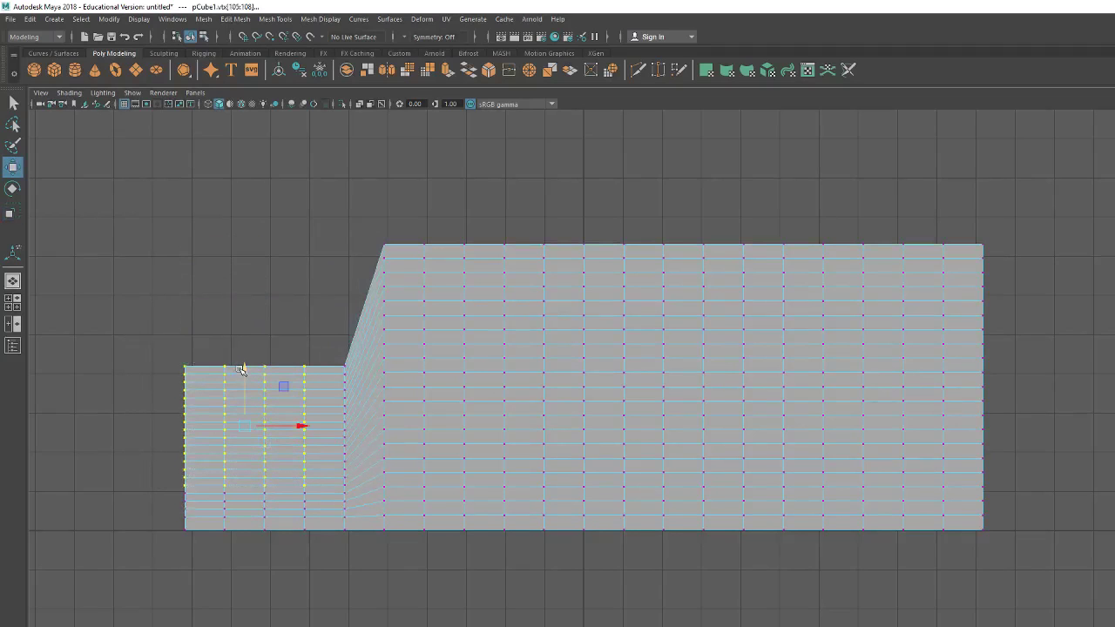
{"action": "key", "text": "r"}
{"action": "left_click_drag", "start_coordinate": [244, 376], "coordinate": [246, 397]}
{"action": "key", "text": "w"}
Step: Shorten progressively fewer left columns down to the leftmost, forming a stepped slope
{"action": "left_click_drag", "start_coordinate": [158, 387], "coordinate": [288, 492]}
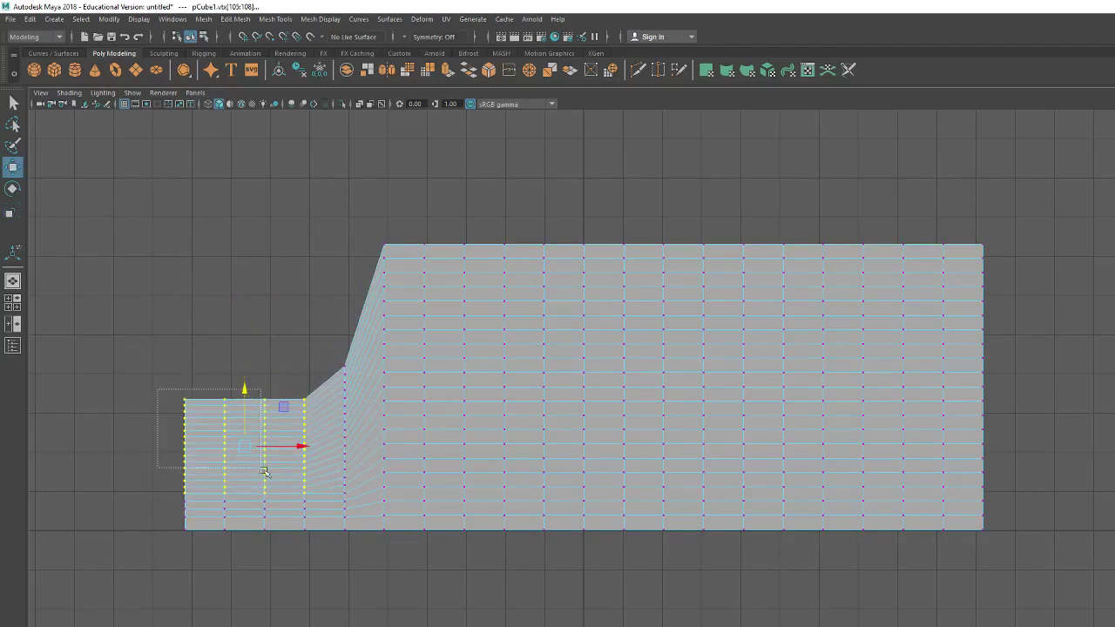
{"action": "key", "text": "r"}
{"action": "left_click_drag", "start_coordinate": [225, 392], "coordinate": [241, 514]}
{"action": "key", "text": "w"}
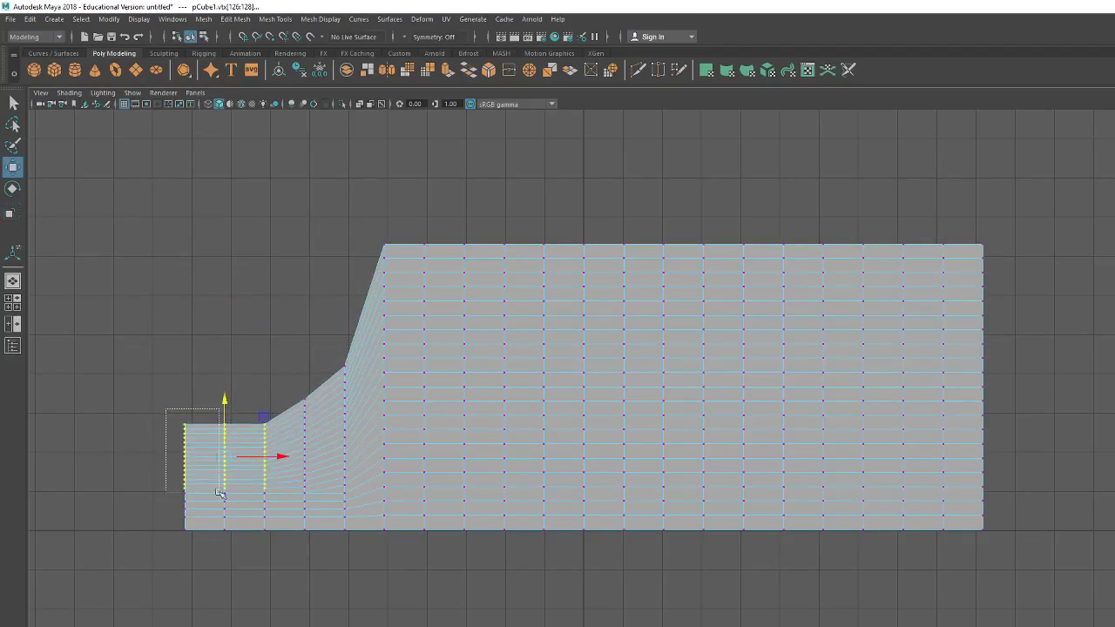
{"action": "key", "text": "r"}
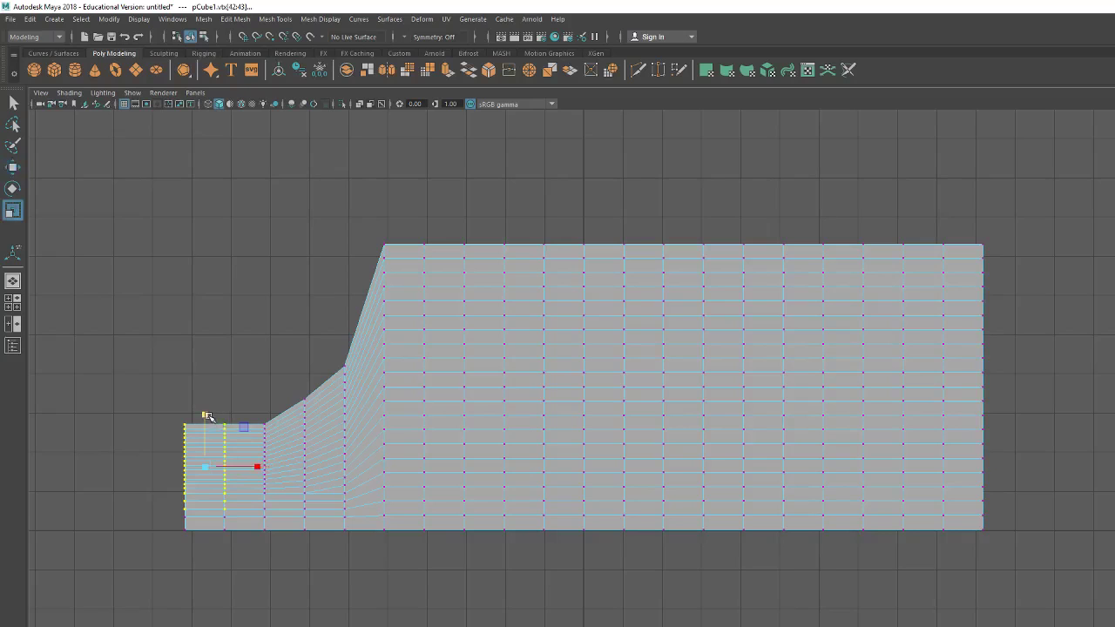
{"action": "mouse_move", "coordinate": [205, 417]}
{"action": "left_mouse_down"}
{"action": "mouse_move", "coordinate": [210, 437]}
{"action": "mouse_move", "coordinate": [177, 451]}
{"action": "mouse_move", "coordinate": [206, 520]}
{"action": "left_mouse_up"}
{"action": "key", "text": "w"}
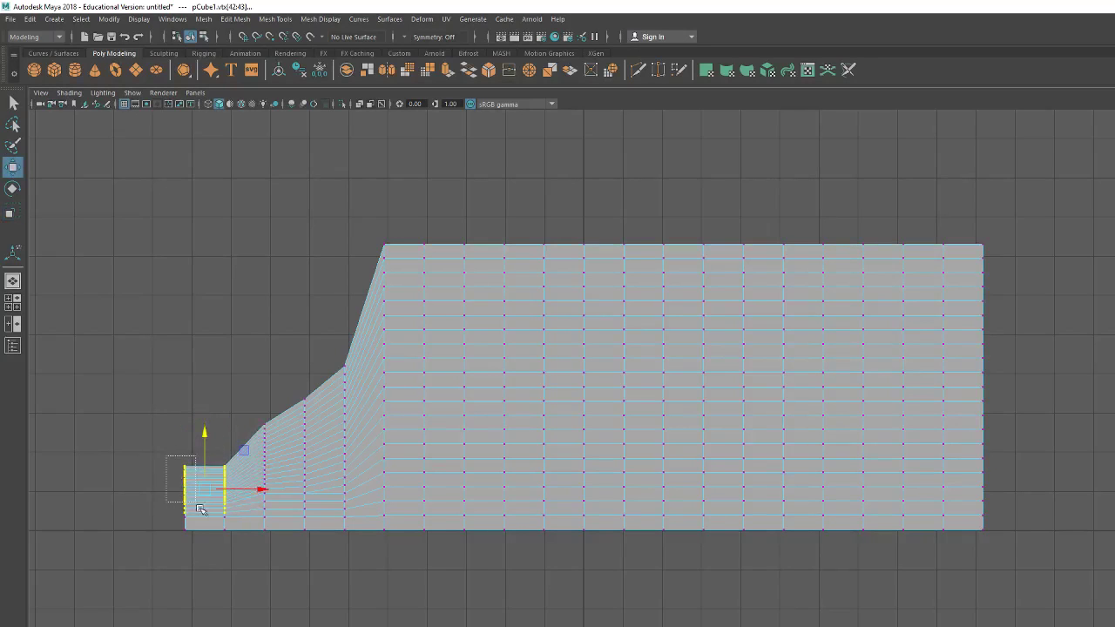
{"action": "key", "text": "r"}
{"action": "left_click_drag", "start_coordinate": [185, 443], "coordinate": [184, 452]}
{"action": "key", "text": "w"}
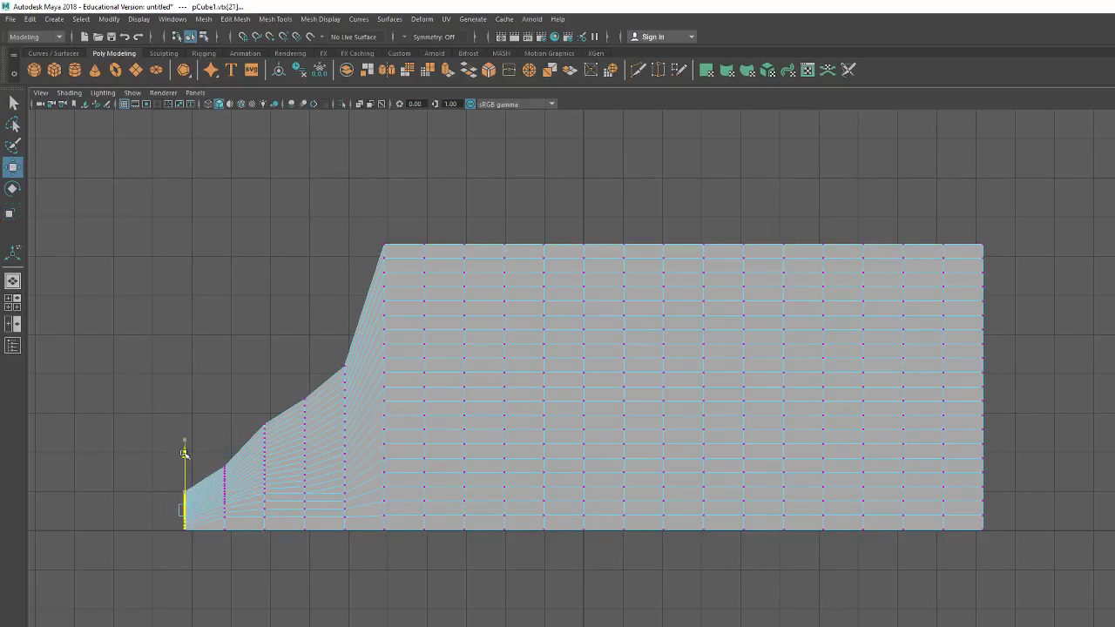
{"action": "left_click_drag", "start_coordinate": [501, 233], "coordinate": [713, 501]}
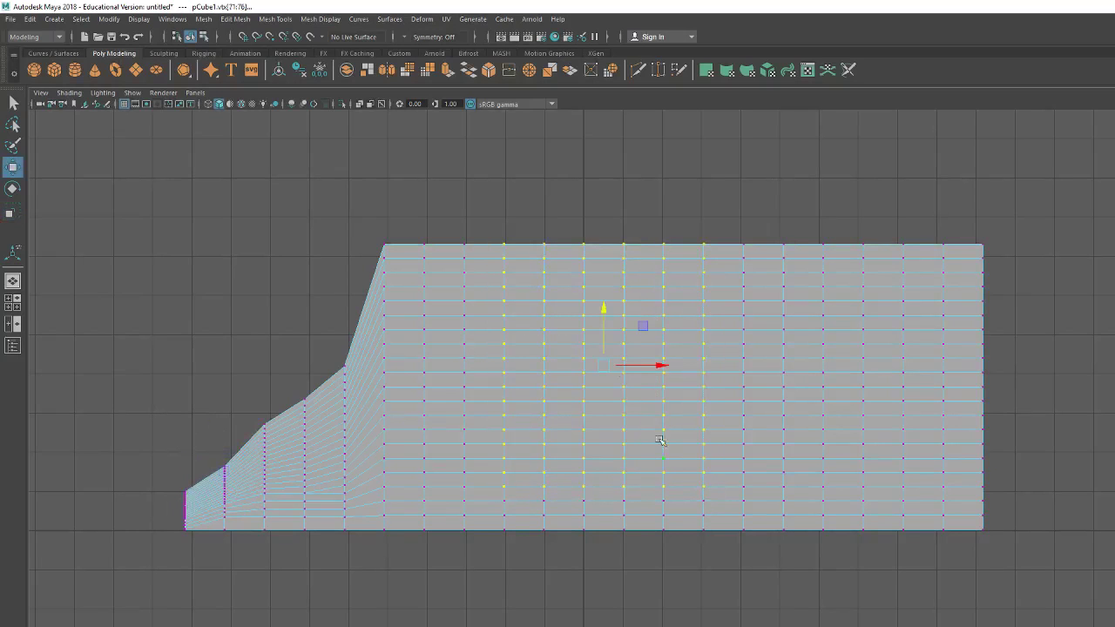
Step: Squash the middle vertex columns to carve a notch in the wall
{"action": "key", "text": "r"}
{"action": "mouse_move", "coordinate": [600, 311]}
{"action": "left_mouse_down"}
{"action": "mouse_move", "coordinate": [603, 381]}
{"action": "mouse_move", "coordinate": [607, 357]}
{"action": "mouse_move", "coordinate": [664, 463]}
{"action": "left_mouse_up"}
{"action": "key", "text": "w"}
{"action": "key", "text": "r"}
{"action": "key", "text": "w"}
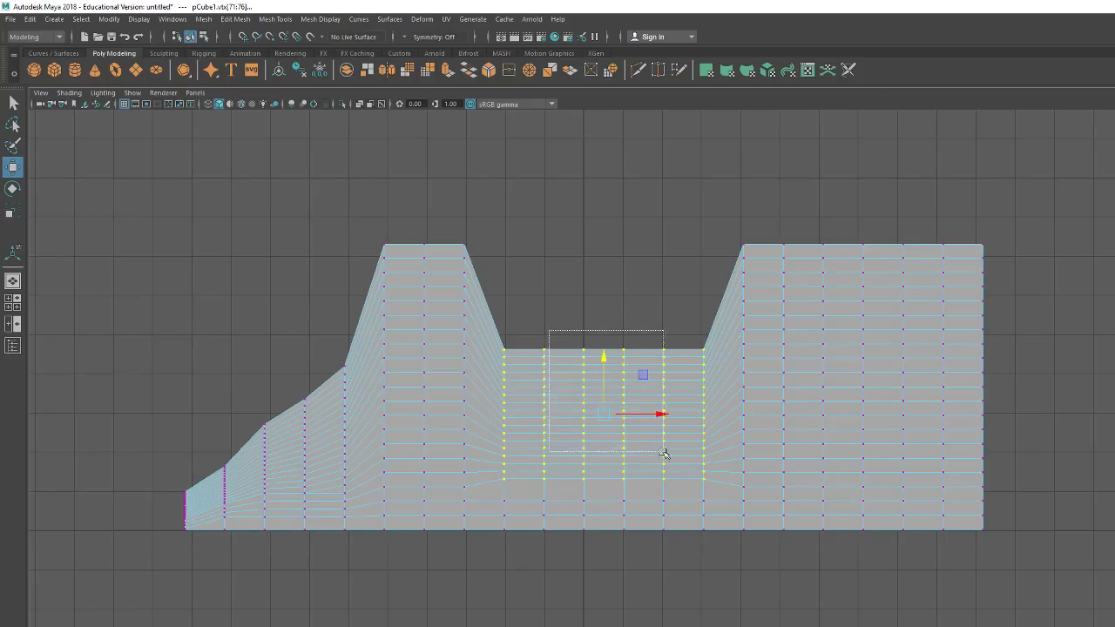
Step: Widen to four middle columns and flatten the notch bottom into a rounded dip
{"action": "left_click_drag", "start_coordinate": [534, 331], "coordinate": [673, 469]}
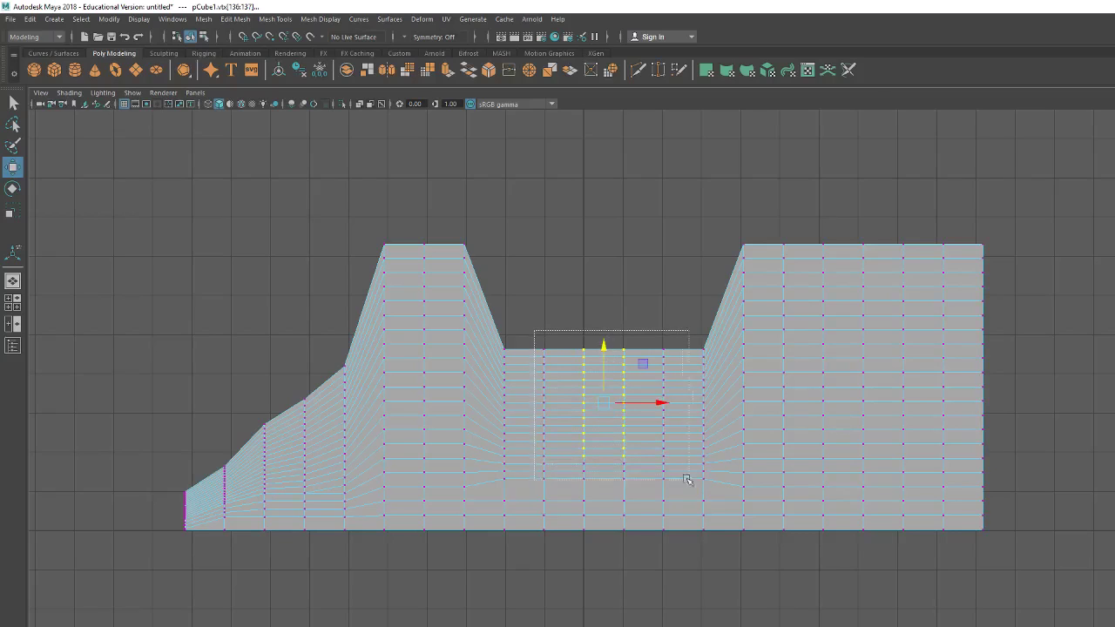
{"action": "key", "text": "r"}
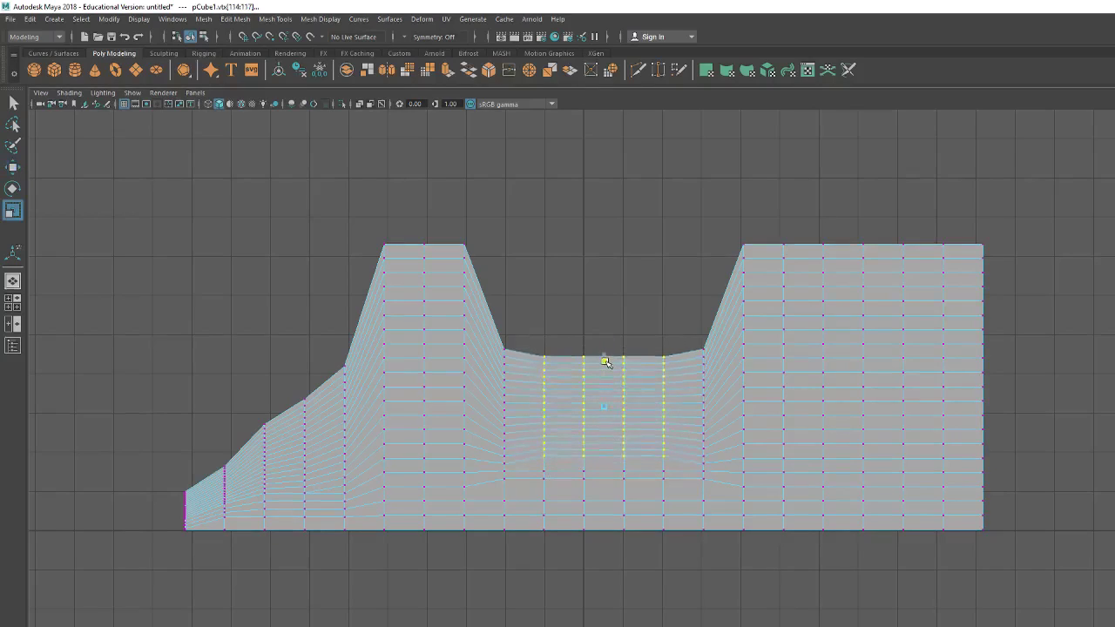
{"action": "mouse_move", "coordinate": [605, 352]}
{"action": "left_mouse_down"}
{"action": "mouse_move", "coordinate": [583, 390]}
{"action": "mouse_move", "coordinate": [637, 448]}
{"action": "left_mouse_up"}
{"action": "key", "text": "w"}
{"action": "key", "text": "r"}
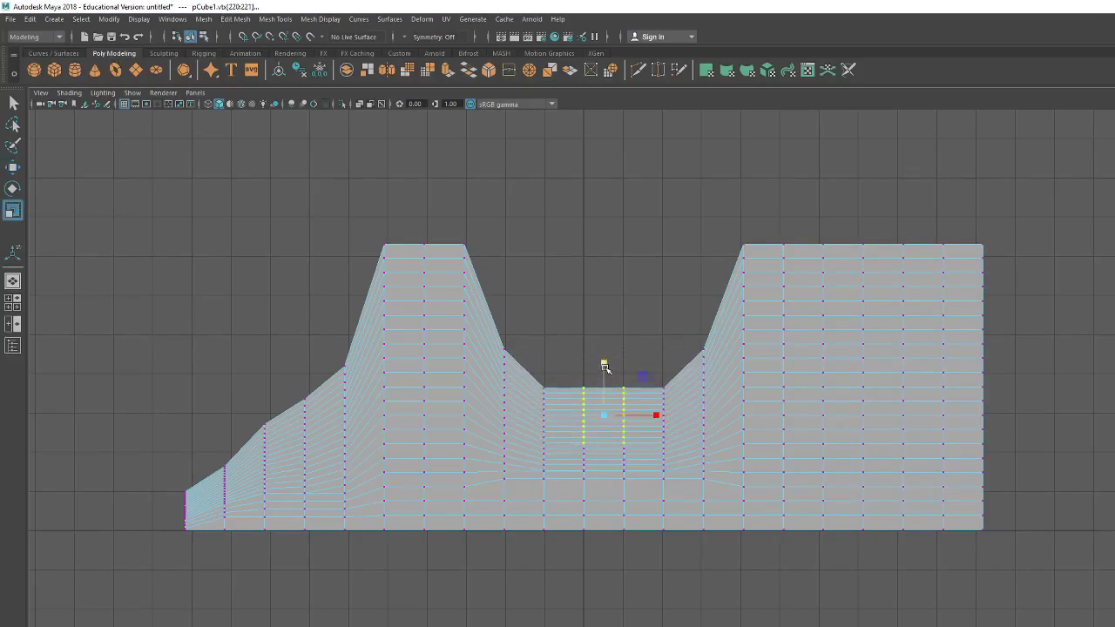
{"action": "left_click_drag", "start_coordinate": [602, 366], "coordinate": [604, 369]}
{"action": "key", "text": "w"}
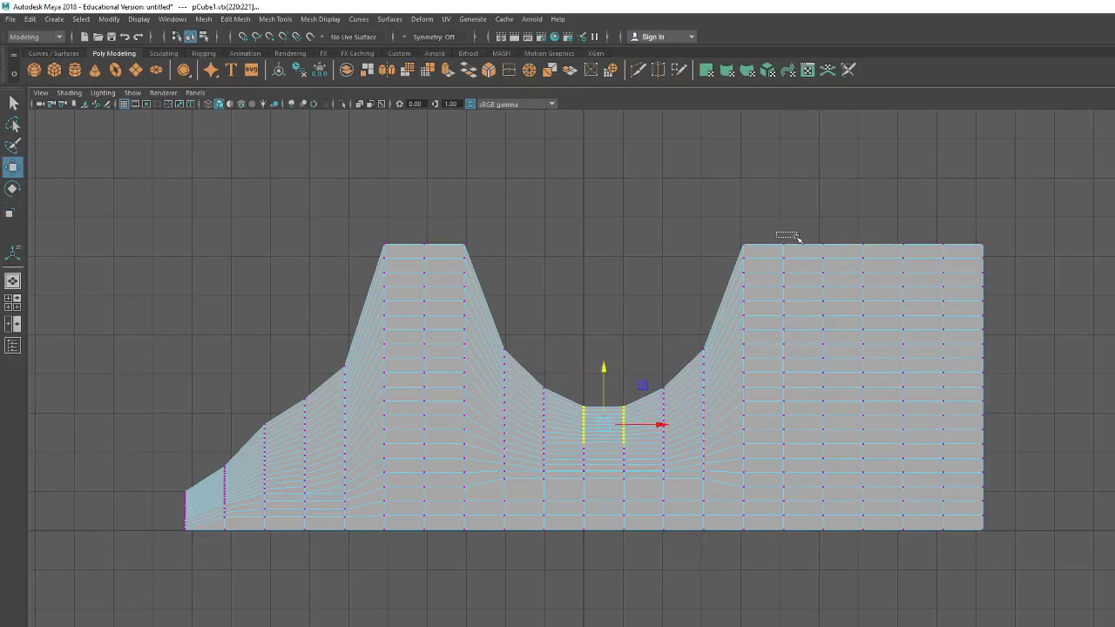
{"action": "left_click_drag", "start_coordinate": [795, 236], "coordinate": [999, 513]}
Step: Squash and lower the right plateau's vertices, then stretch three columns taller
{"action": "key", "text": "r"}
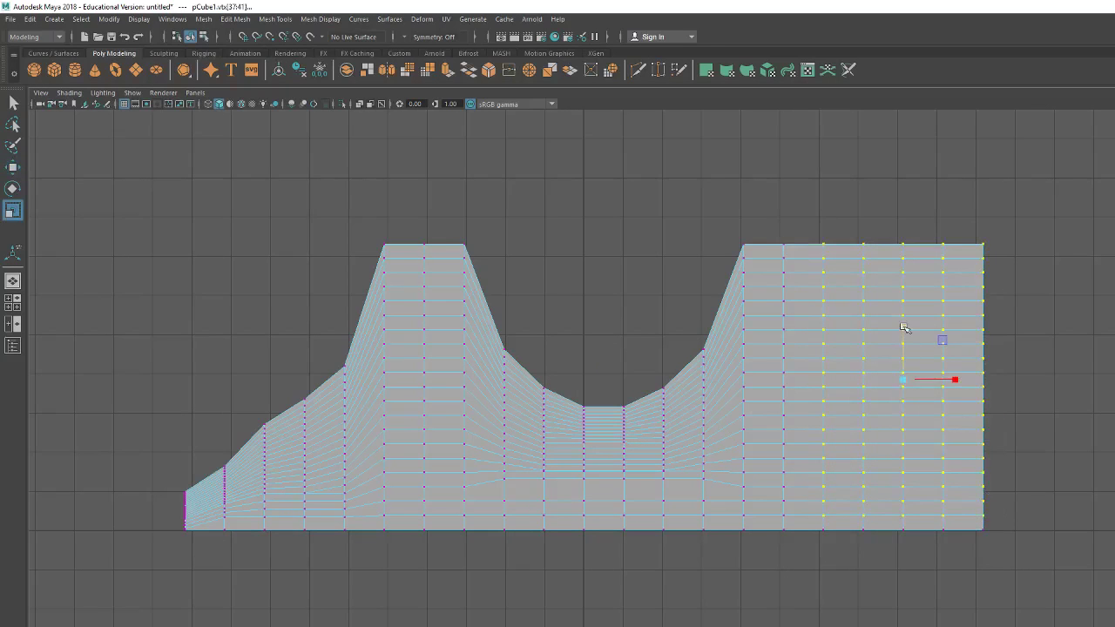
{"action": "left_click_drag", "start_coordinate": [903, 327], "coordinate": [903, 366]}
{"action": "key", "text": "w"}
{"action": "left_click_drag", "start_coordinate": [902, 326], "coordinate": [956, 513]}
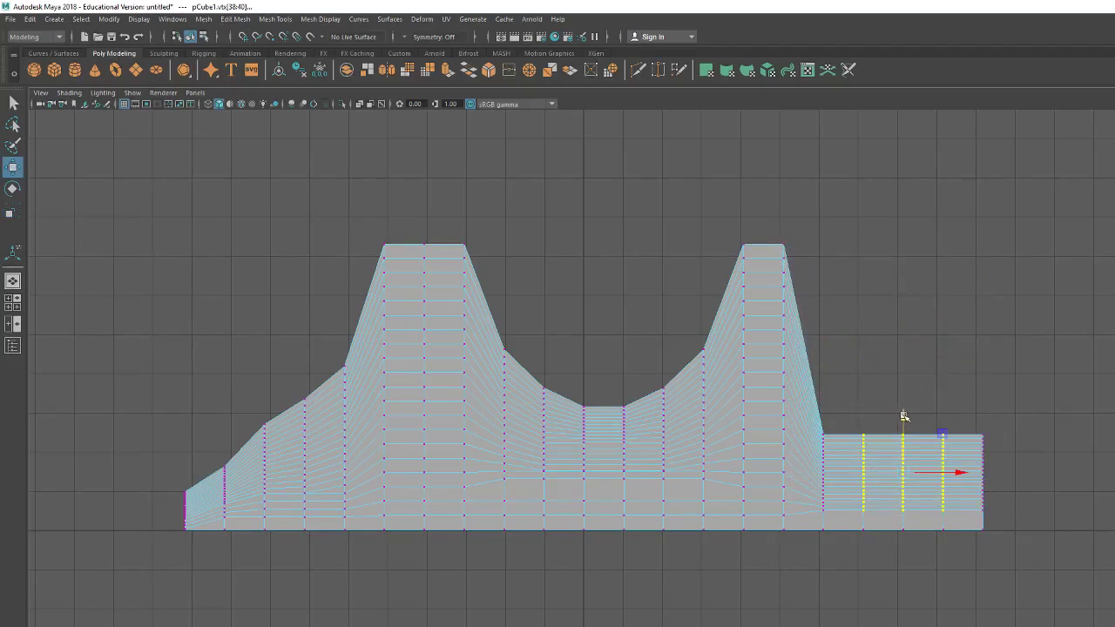
{"action": "key", "text": "r"}
{"action": "mouse_move", "coordinate": [903, 417]}
{"action": "left_mouse_down"}
{"action": "mouse_move", "coordinate": [903, 388]}
{"action": "mouse_move", "coordinate": [926, 523]}
{"action": "left_mouse_up"}
{"action": "key", "text": "w"}
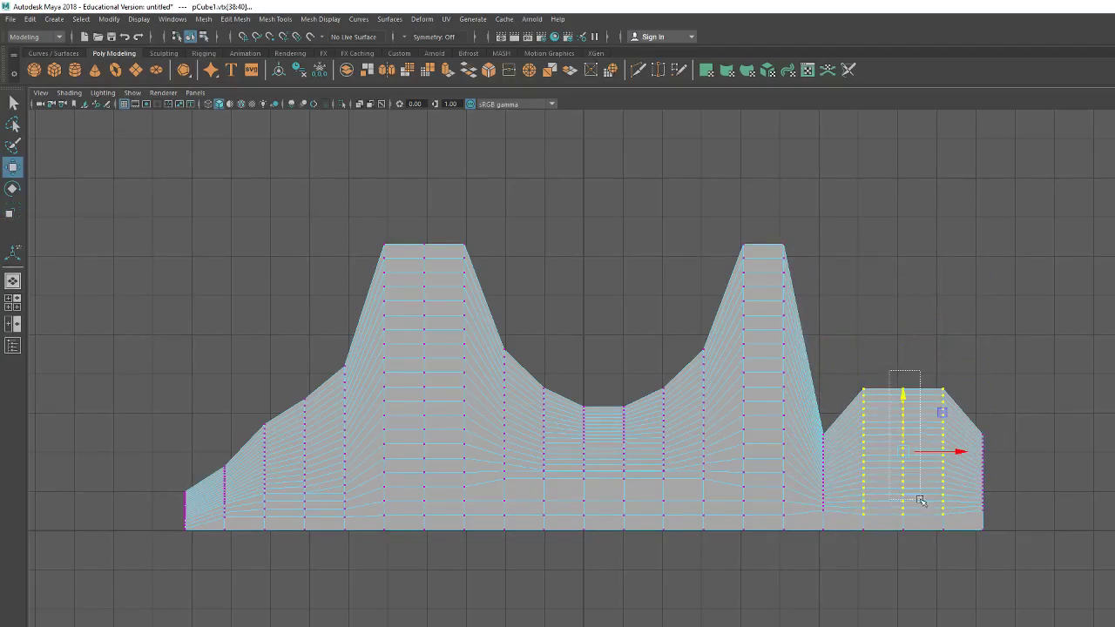
Step: Stretch the middle column up into a sharp peak and raise the right column slightly
{"action": "key", "text": "r"}
{"action": "mouse_move", "coordinate": [909, 410]}
{"action": "left_mouse_down"}
{"action": "mouse_move", "coordinate": [906, 362]}
{"action": "mouse_move", "coordinate": [961, 523]}
{"action": "left_mouse_up"}
{"action": "key", "text": "w"}
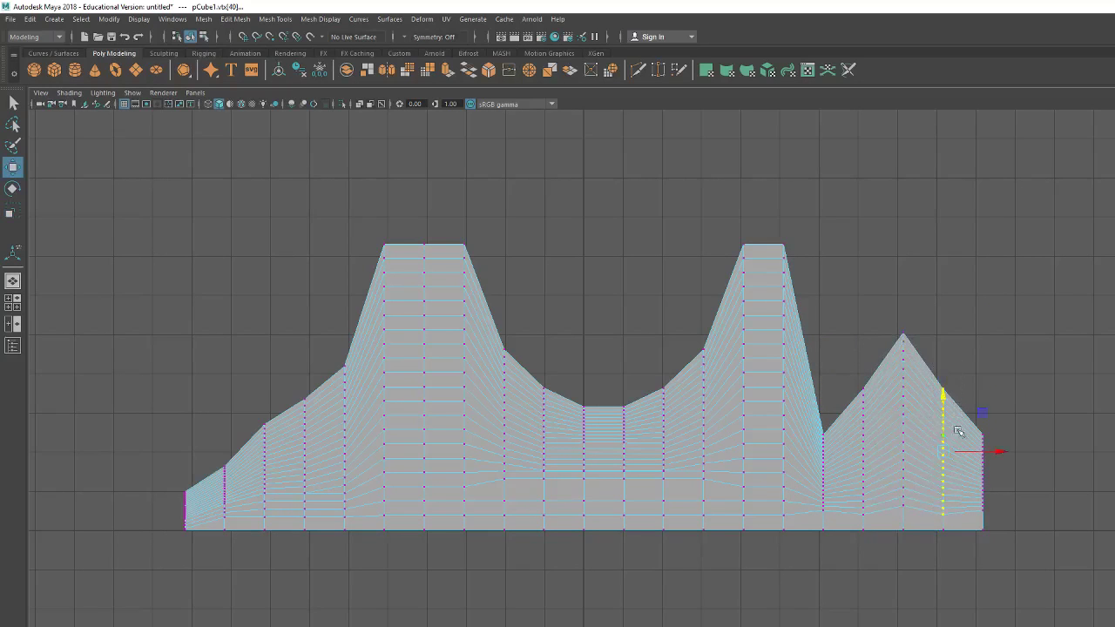
{"action": "left_click_drag", "start_coordinate": [944, 393], "coordinate": [949, 372]}
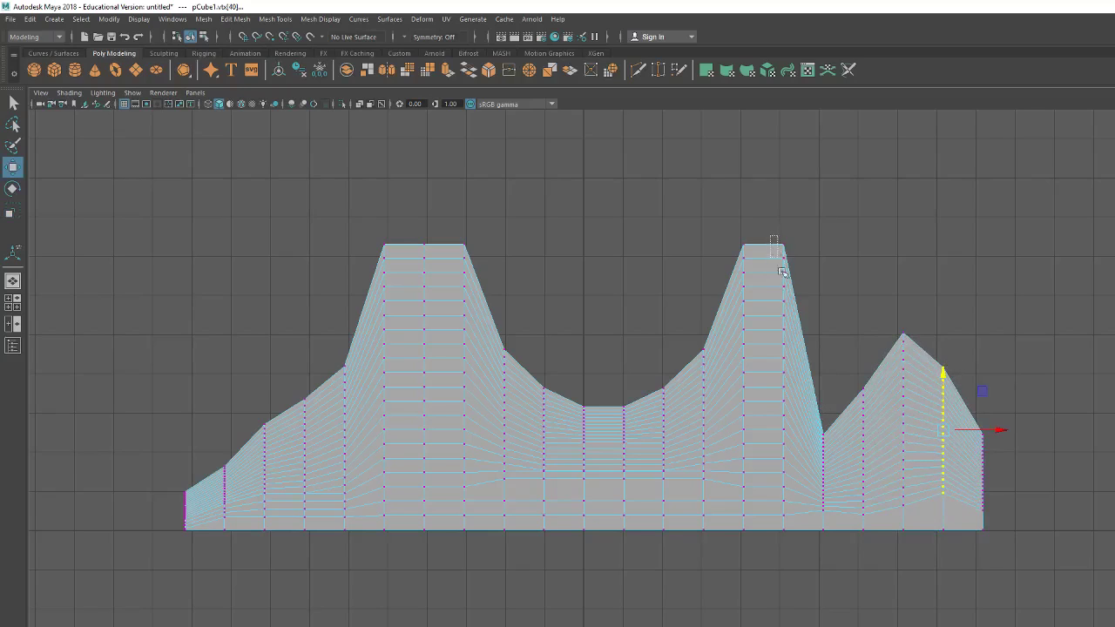
Step: Shorten the tall plateau's right edge column and shift it right to reshape the slope
{"action": "mouse_move", "coordinate": [782, 273]}
{"action": "left_mouse_down"}
{"action": "mouse_move", "coordinate": [808, 514]}
{"action": "mouse_move", "coordinate": [805, 500]}
{"action": "left_mouse_up"}
{"action": "key", "text": "r"}
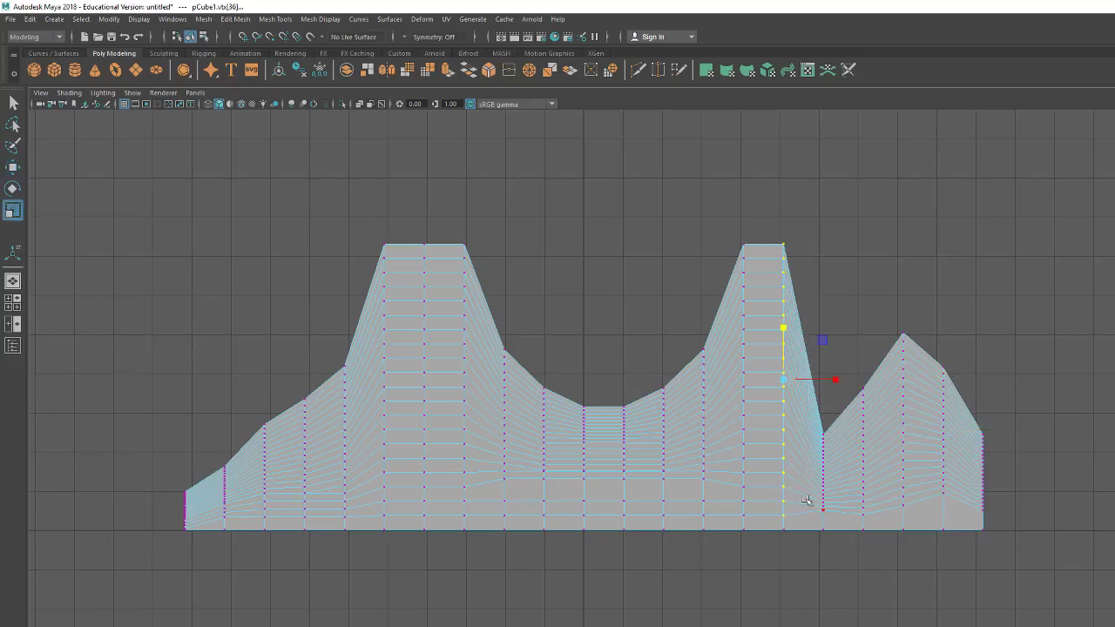
{"action": "mouse_move", "coordinate": [787, 326]}
{"action": "left_mouse_down"}
{"action": "mouse_move", "coordinate": [784, 355]}
{"action": "mouse_move", "coordinate": [881, 518]}
{"action": "left_mouse_up"}
{"action": "key", "text": "w"}
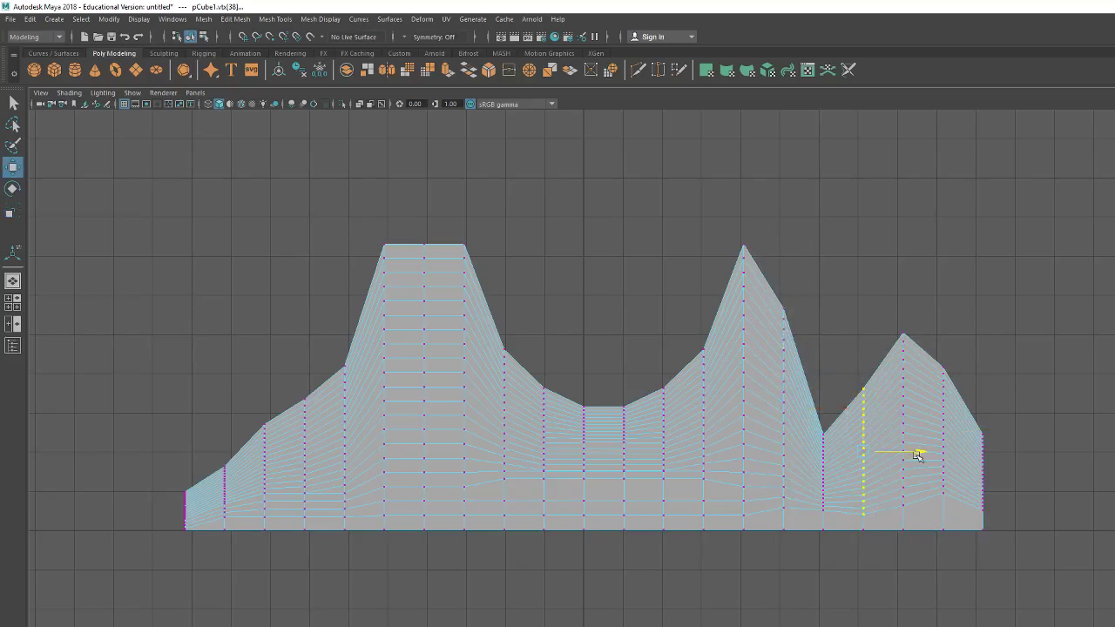
{"action": "left_click_drag", "start_coordinate": [918, 455], "coordinate": [929, 452]}
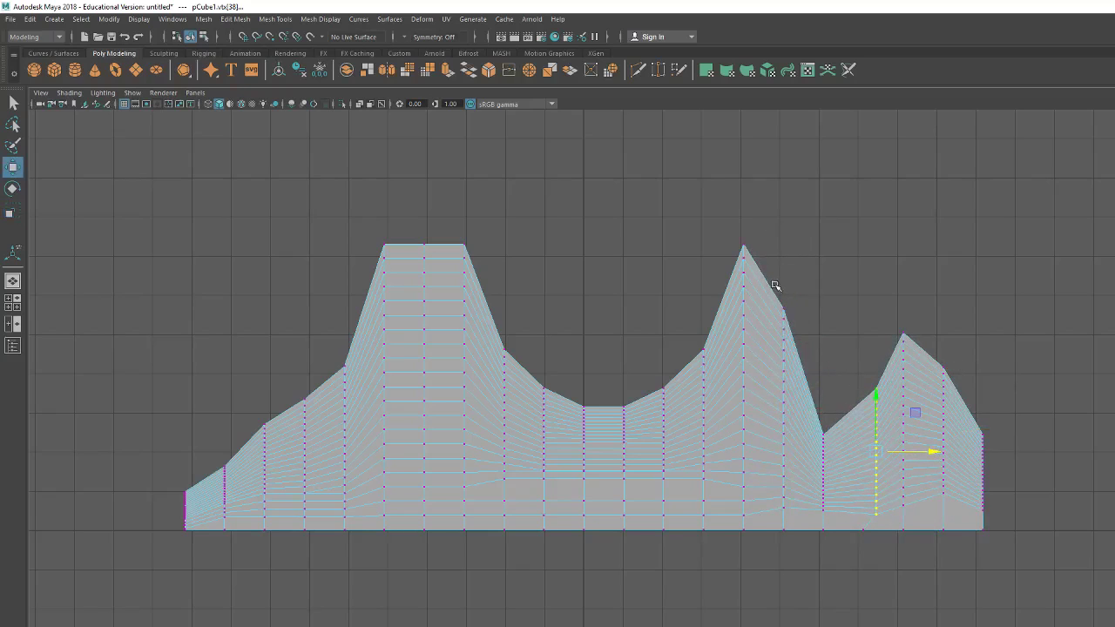
Step: Nudge the next column left and stretch the valley column to form the lower peak
{"action": "left_click_drag", "start_coordinate": [774, 285], "coordinate": [810, 515]}
{"action": "left_click_drag", "start_coordinate": [837, 407], "coordinate": [827, 408]}
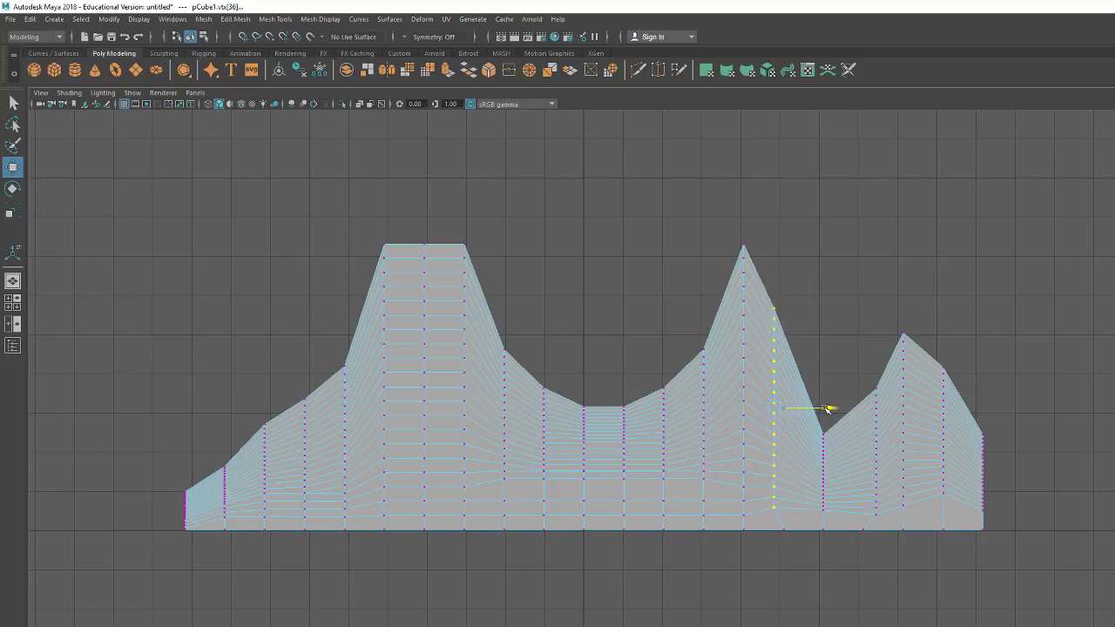
{"action": "left_click_drag", "start_coordinate": [815, 420], "coordinate": [843, 515]}
{"action": "key", "text": "r"}
{"action": "mouse_move", "coordinate": [823, 421]}
{"action": "left_mouse_down"}
{"action": "mouse_move", "coordinate": [826, 377]}
{"action": "mouse_move", "coordinate": [823, 396]}
{"action": "left_mouse_up"}
{"action": "key", "text": "w"}
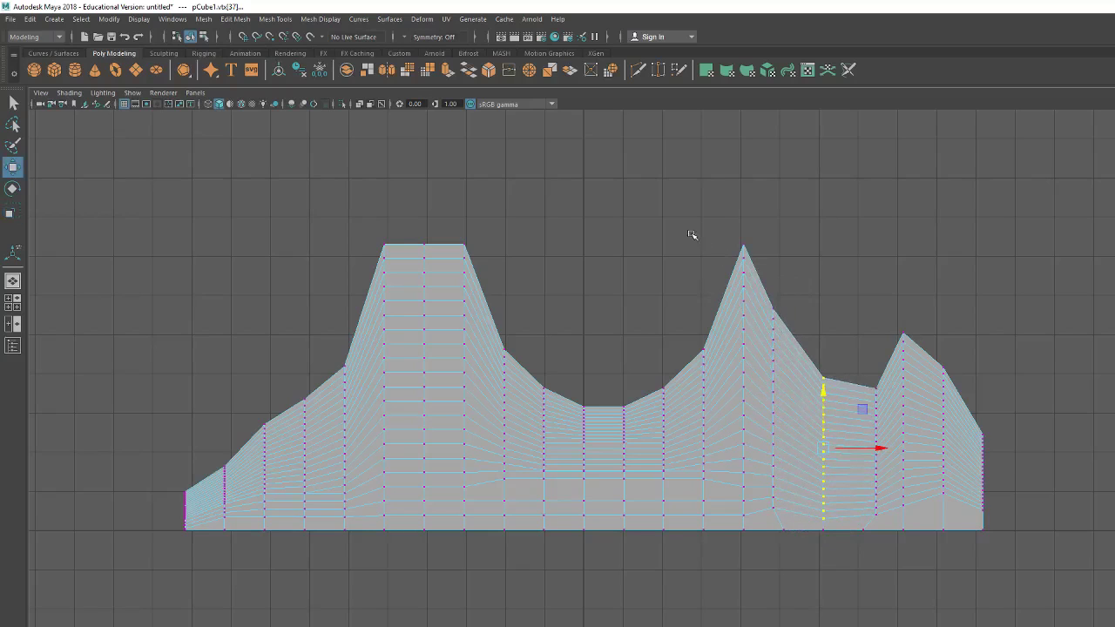
Step: Narrow and flatten the left plateau's top vertices, then deselect and return to four views
{"action": "left_click_drag", "start_coordinate": [352, 218], "coordinate": [524, 313]}
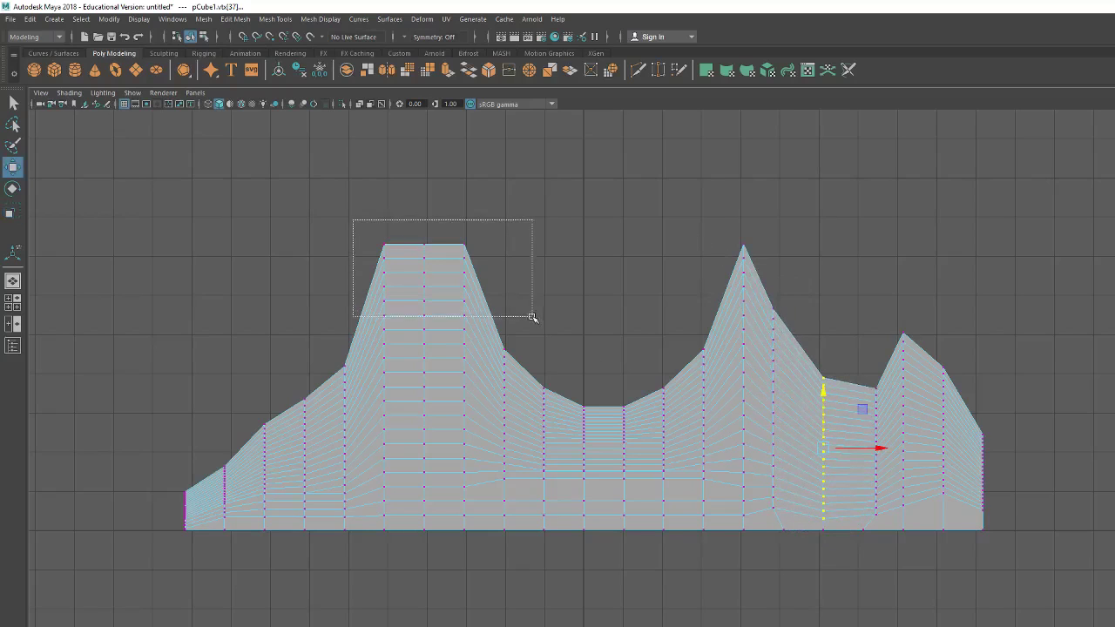
{"action": "key", "text": "r"}
{"action": "left_click_drag", "start_coordinate": [475, 273], "coordinate": [459, 273]}
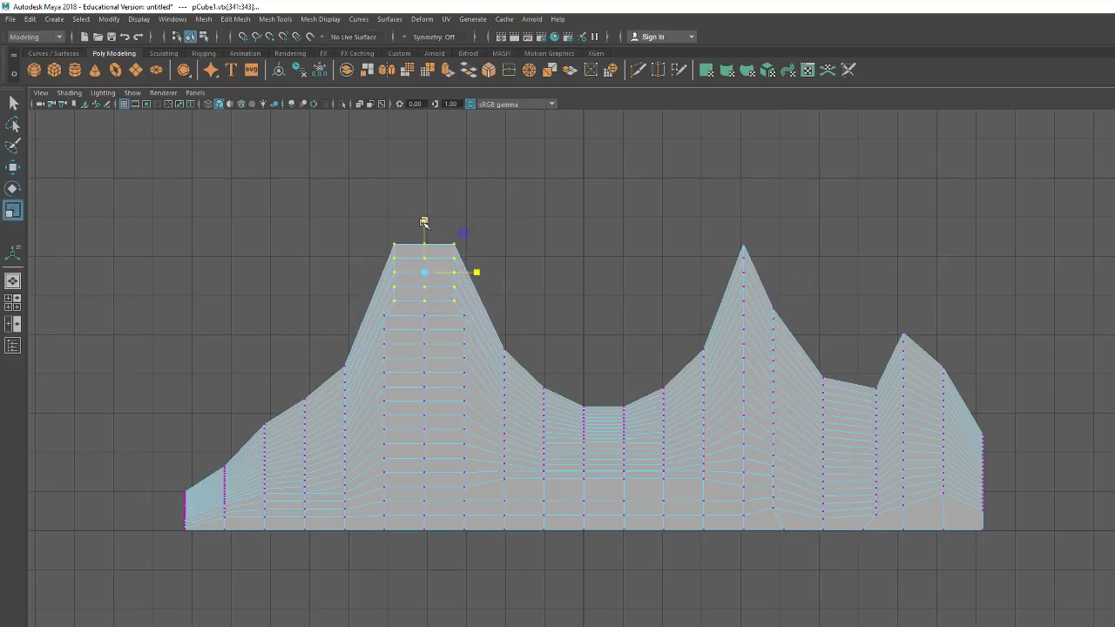
{"action": "left_click_drag", "start_coordinate": [423, 223], "coordinate": [424, 240]}
{"action": "key", "text": "w"}
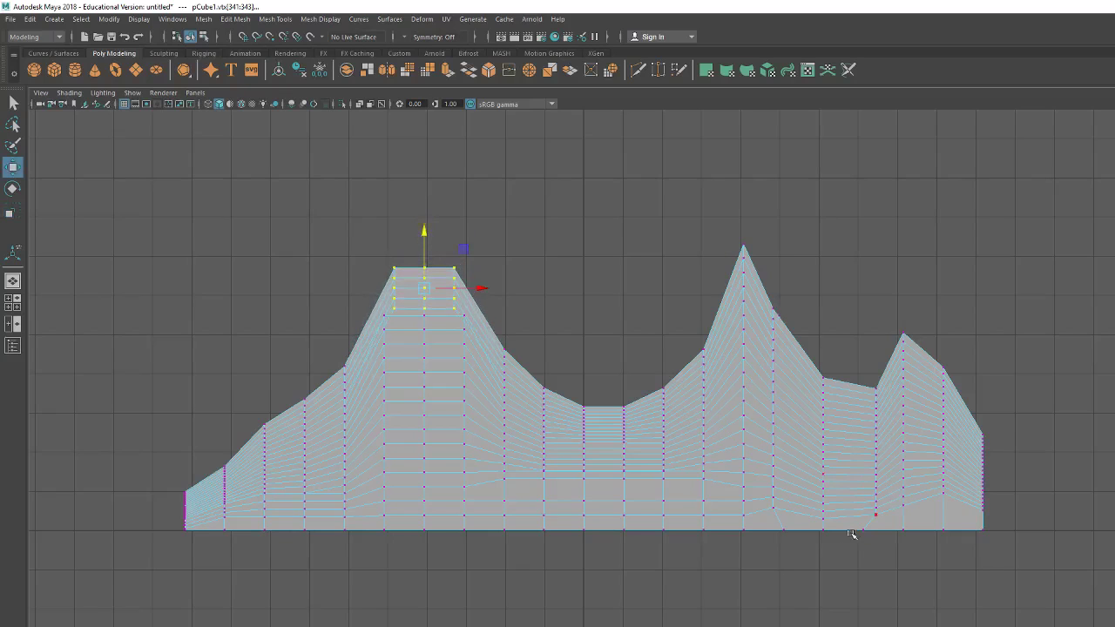
{"action": "left_click", "coordinate": [629, 326]}
{"action": "key", "text": "space"}
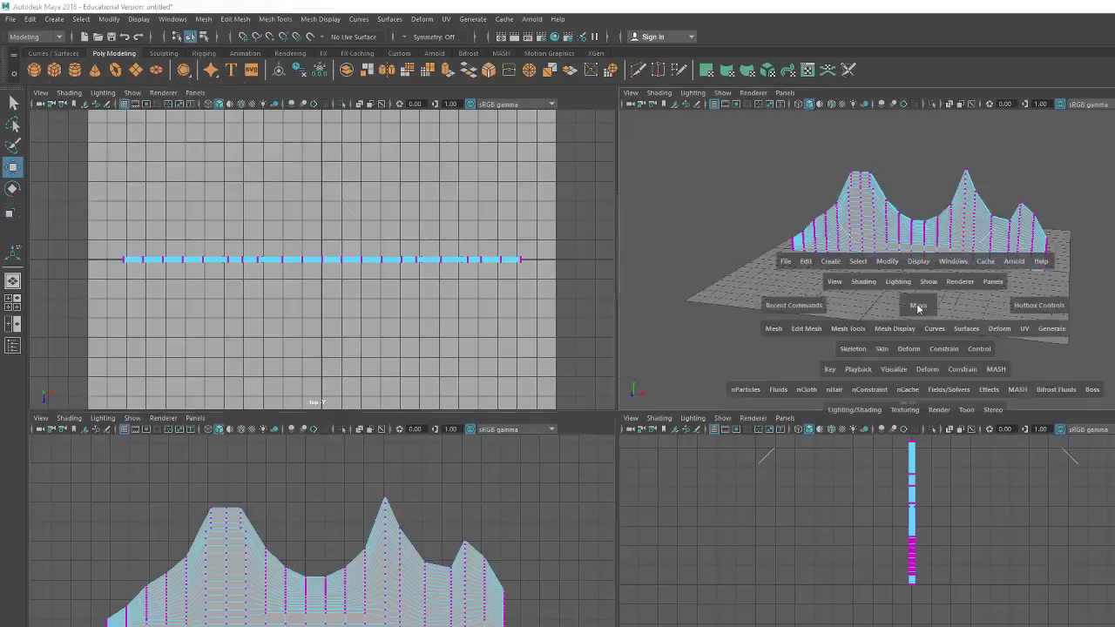
Step: Maximize the perspective view, switch back to object mode, and select the wall mesh
{"action": "key", "text": "space"}
{"action": "right_click_drag", "start_coordinate": [902, 468], "coordinate": [950, 449]}
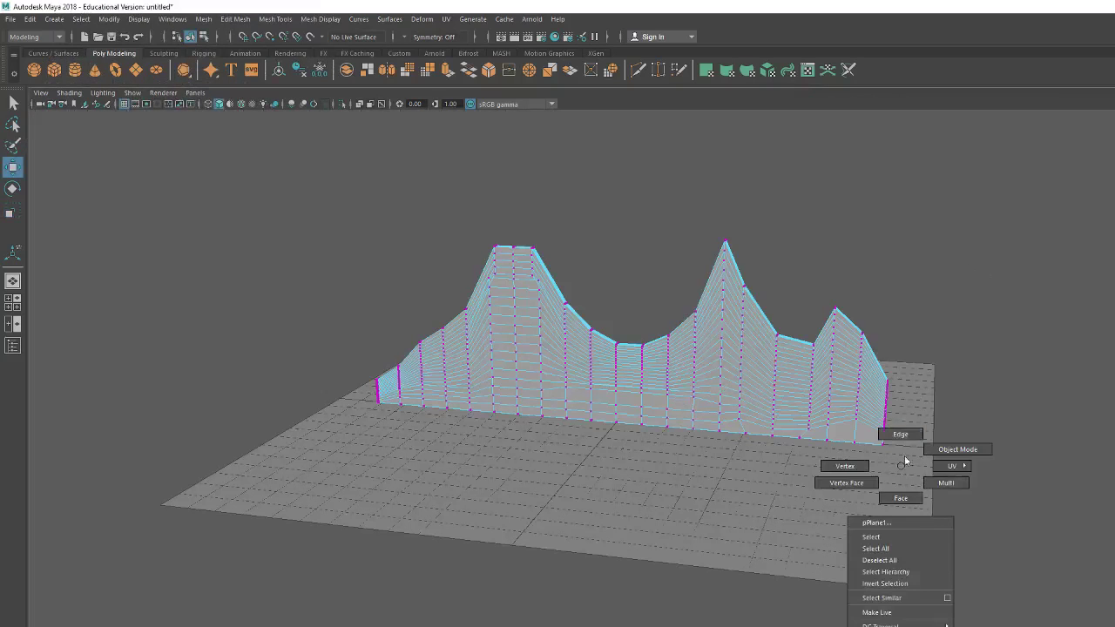
{"action": "left_click", "coordinate": [736, 468]}
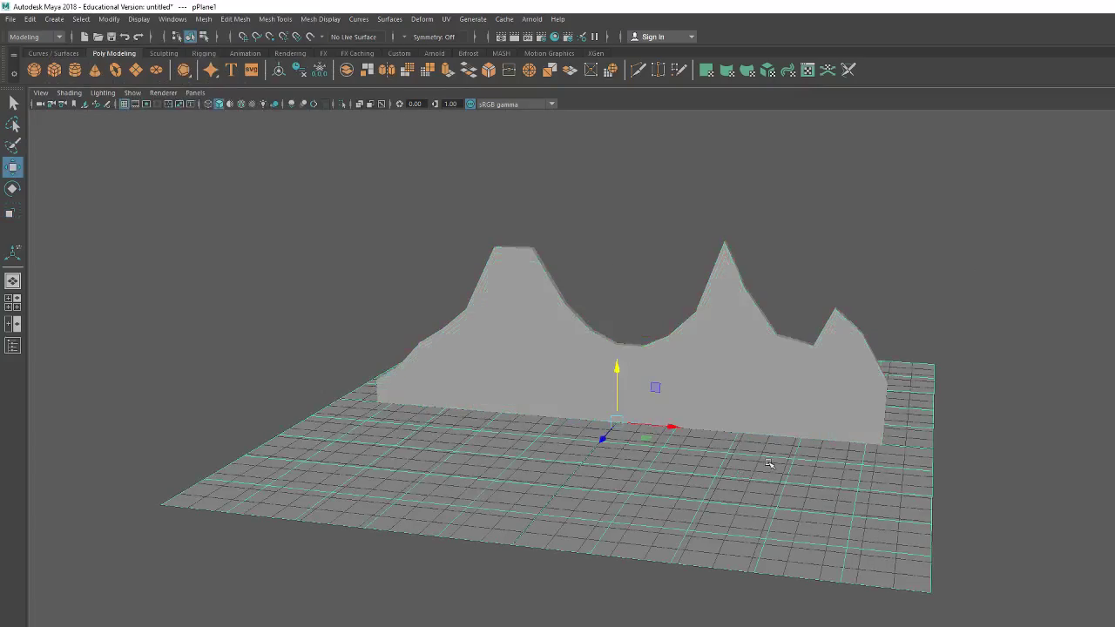
{"action": "mouse_move", "coordinate": [736, 468]}
{"action": "left_mouse_down", "text": "alt"}
{"action": "mouse_move", "coordinate": [787, 471]}
{"action": "mouse_move", "coordinate": [747, 473]}
{"action": "left_mouse_up", "text": "alt"}
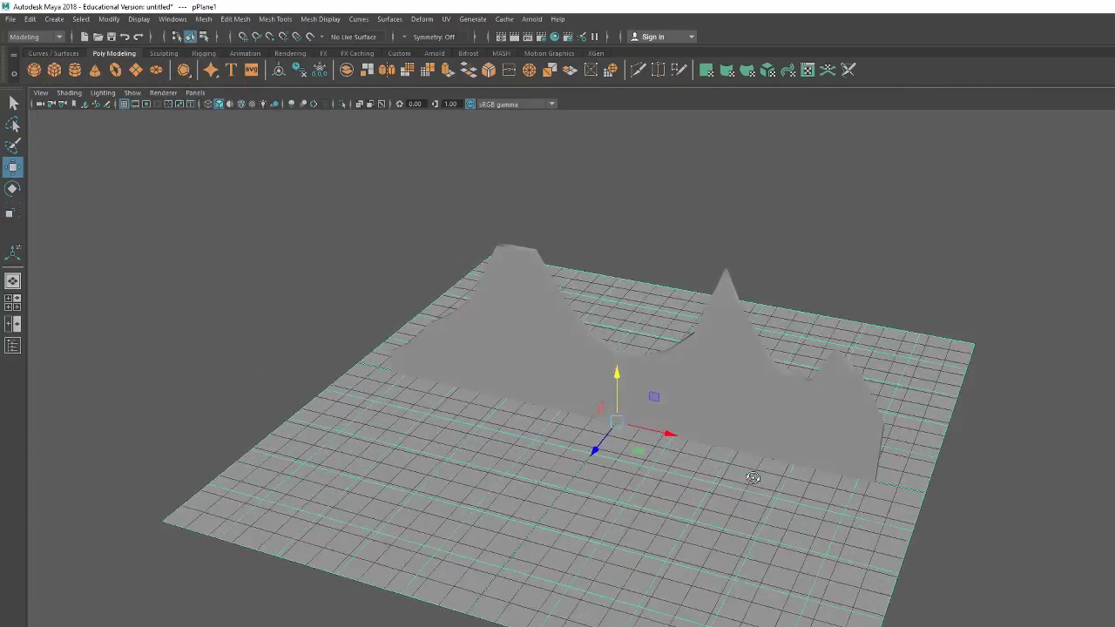
{"action": "scroll", "coordinate": [749, 467], "scroll_direction": "up", "scroll_amount": 3}
{"action": "left_click", "coordinate": [553, 335]}
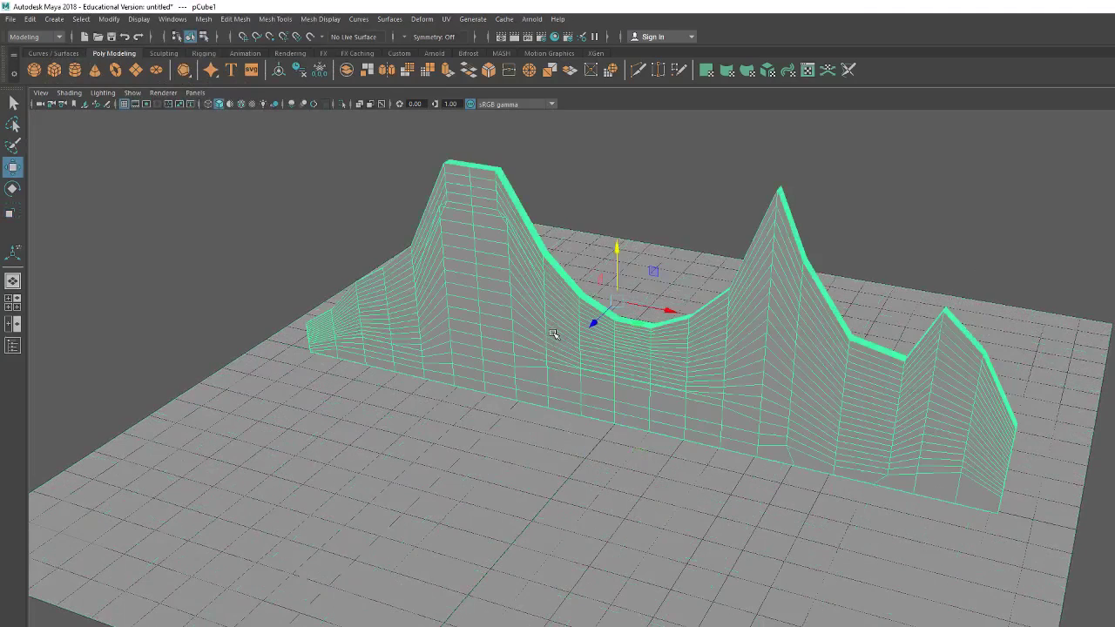
Step: Assign the wall a new material with File texture 0059-old-wall-stone-texture-seamless.jpg, shown textured
{"action": "right_click", "coordinate": [553, 324]}
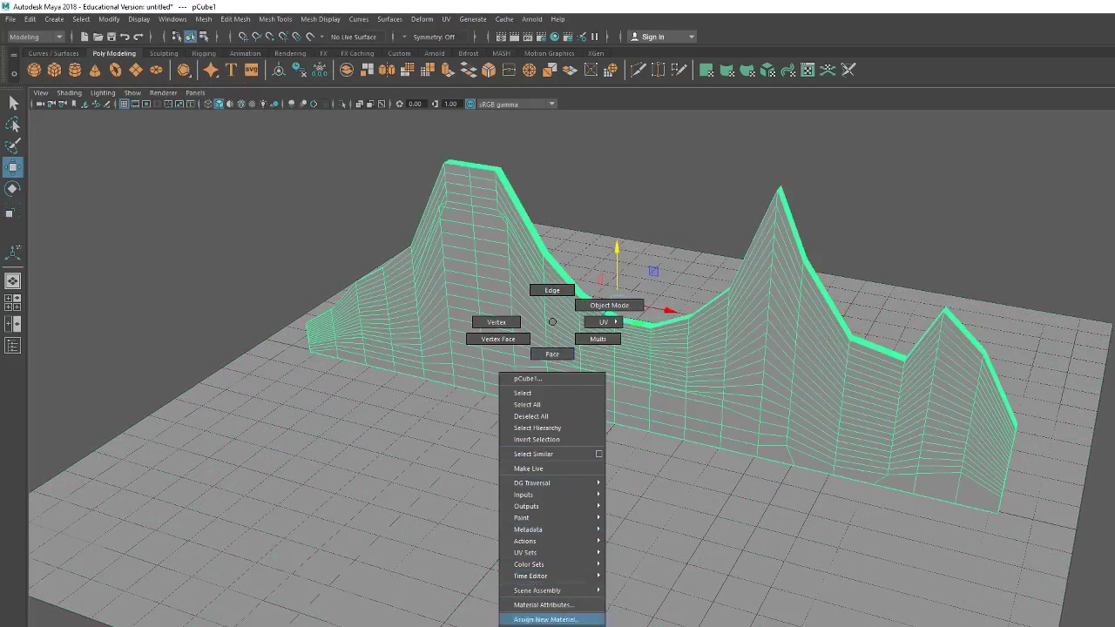
{"action": "left_click", "coordinate": [581, 621]}
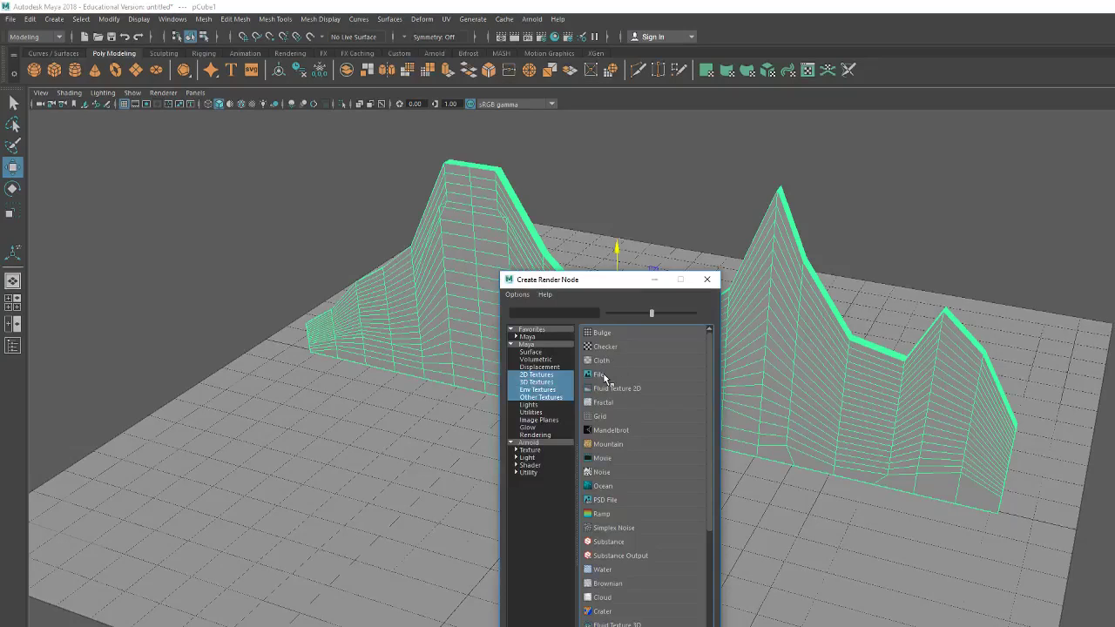
{"action": "left_click", "coordinate": [601, 374]}
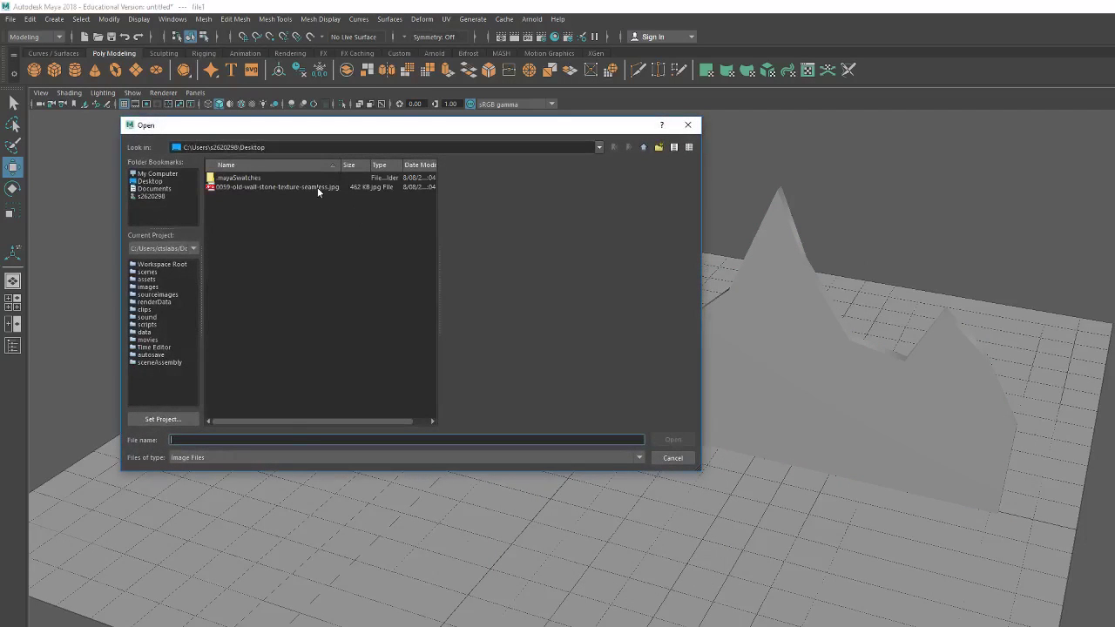
{"action": "left_click", "coordinate": [317, 186]}
{"action": "left_click", "coordinate": [670, 439]}
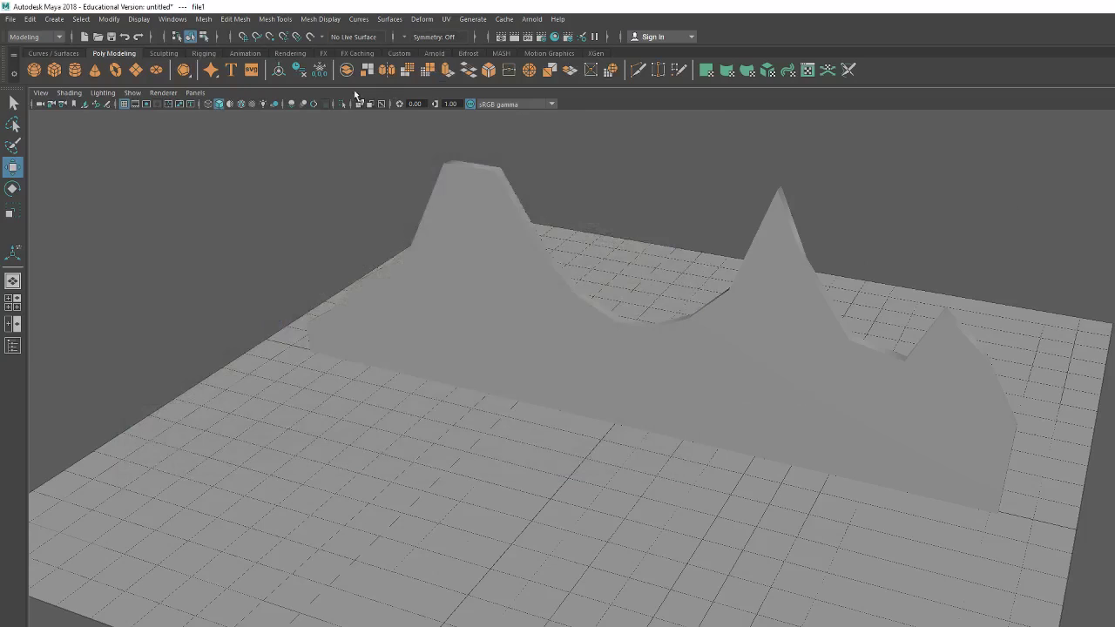
{"action": "left_click", "coordinate": [252, 105]}
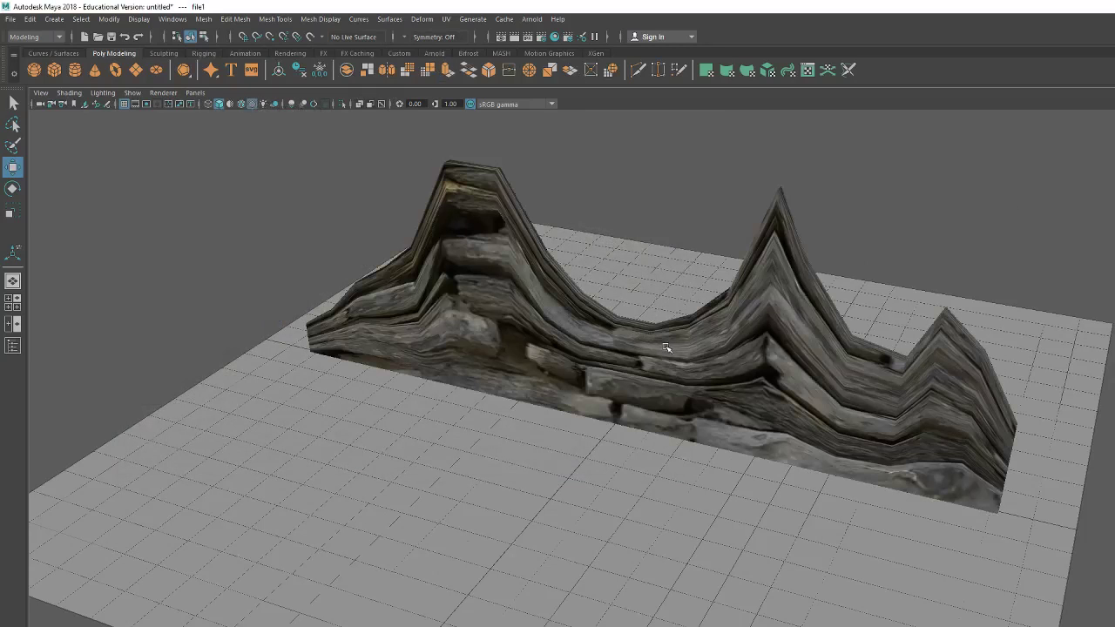
Step: Briefly open and close the UV Set Editor, then open the UV Editor for the wall
{"action": "mouse_move", "coordinate": [665, 346]}
{"action": "right_mouse_down"}
{"action": "mouse_move", "coordinate": [723, 352]}
{"action": "mouse_move", "coordinate": [722, 382]}
{"action": "right_mouse_up"}
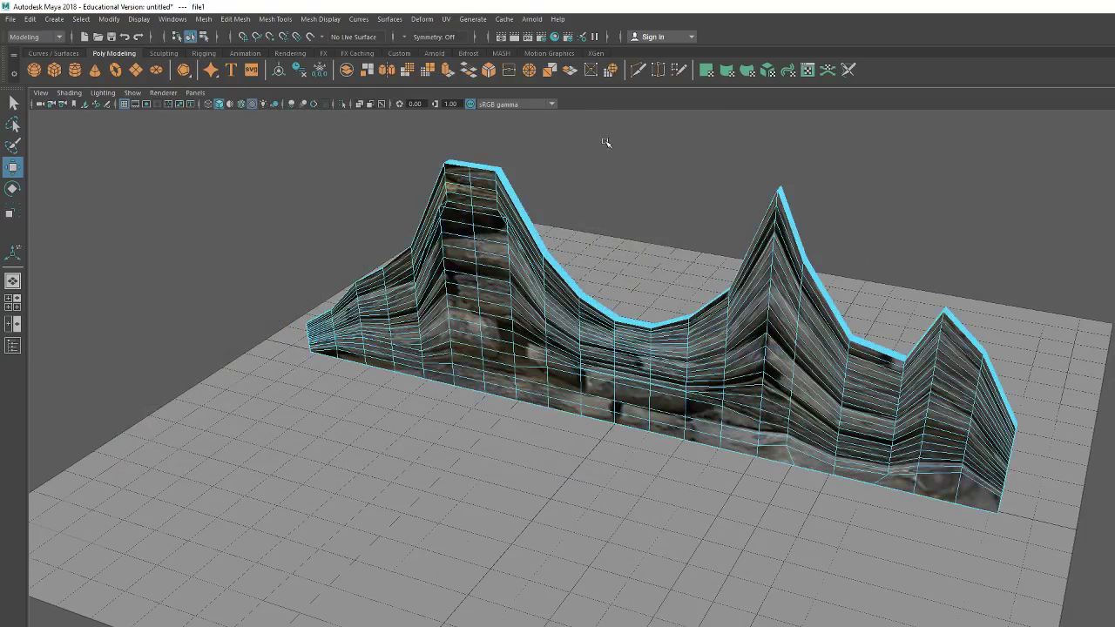
{"action": "left_click", "coordinate": [446, 19]}
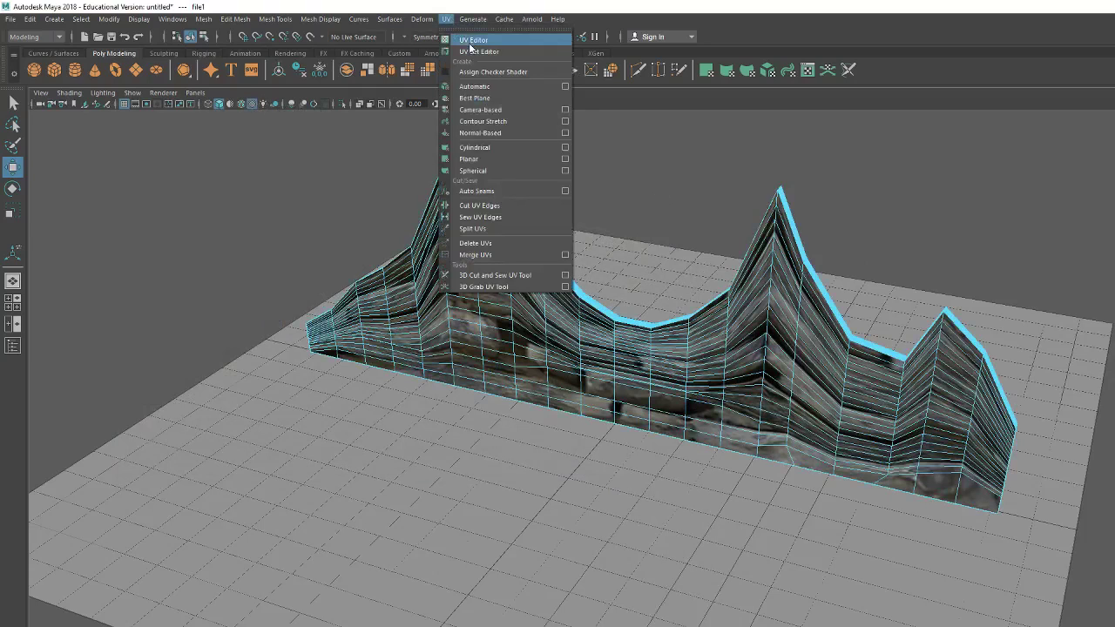
{"action": "left_click", "coordinate": [470, 53]}
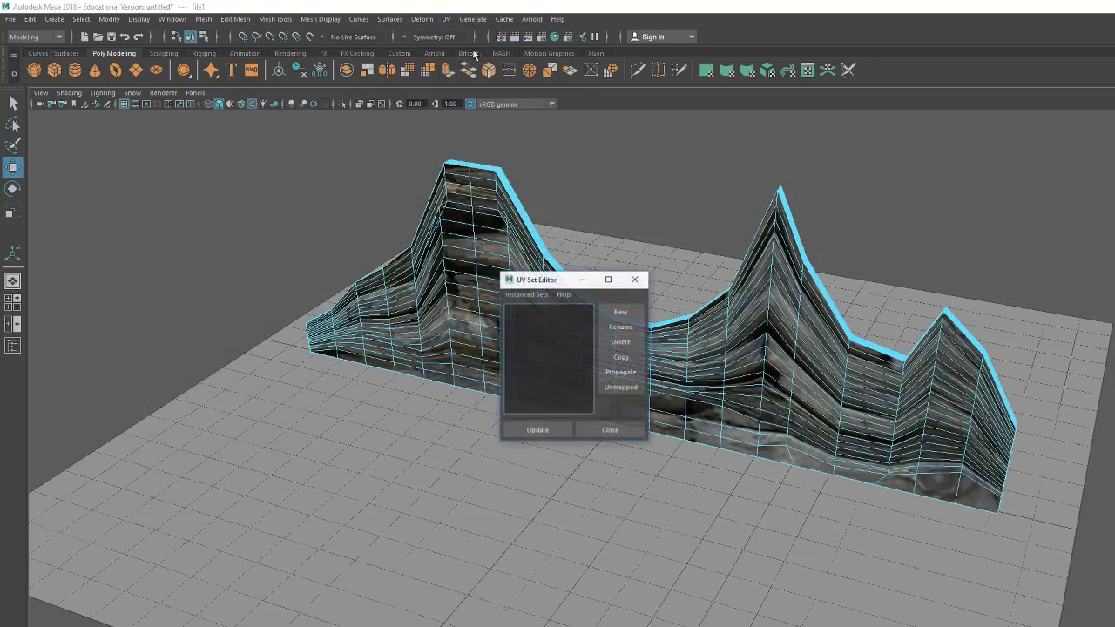
{"action": "left_click", "coordinate": [638, 280]}
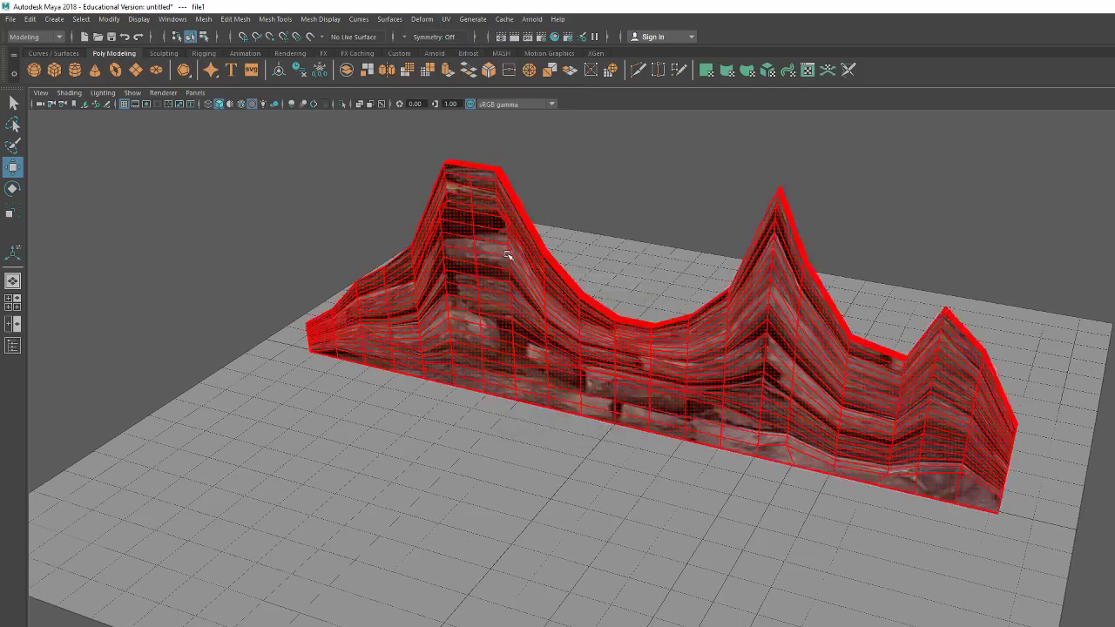
{"action": "left_click", "coordinate": [446, 19]}
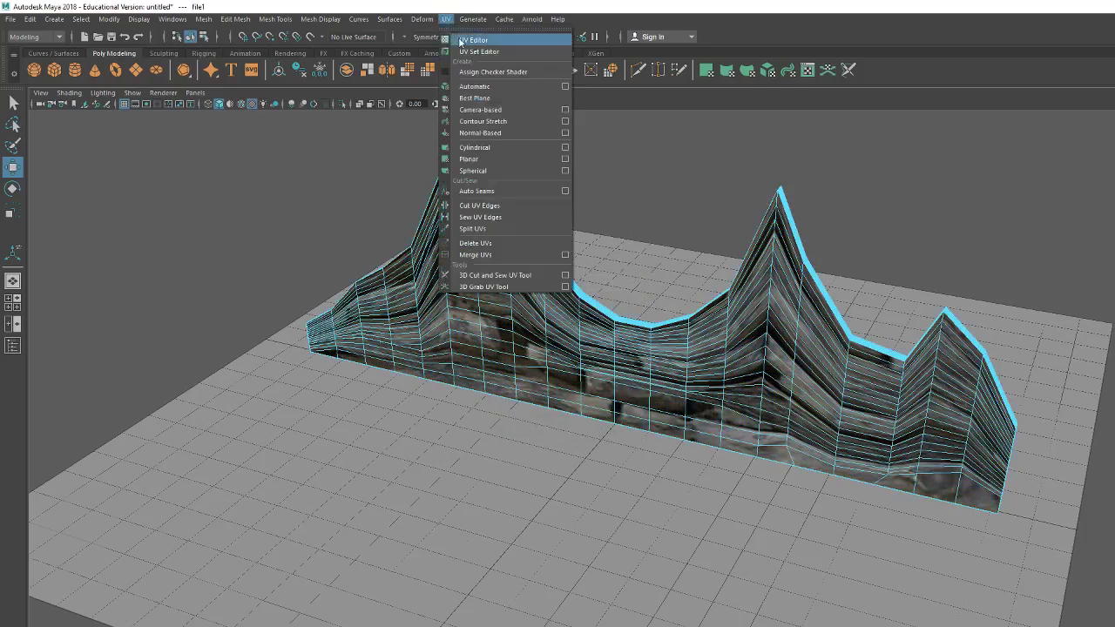
{"action": "left_click", "coordinate": [471, 40]}
Step: Scale the wall's UV shell up about three times and stretch it wider, then close the UV Editor
{"action": "left_click_drag", "start_coordinate": [612, 292], "coordinate": [628, 285]}
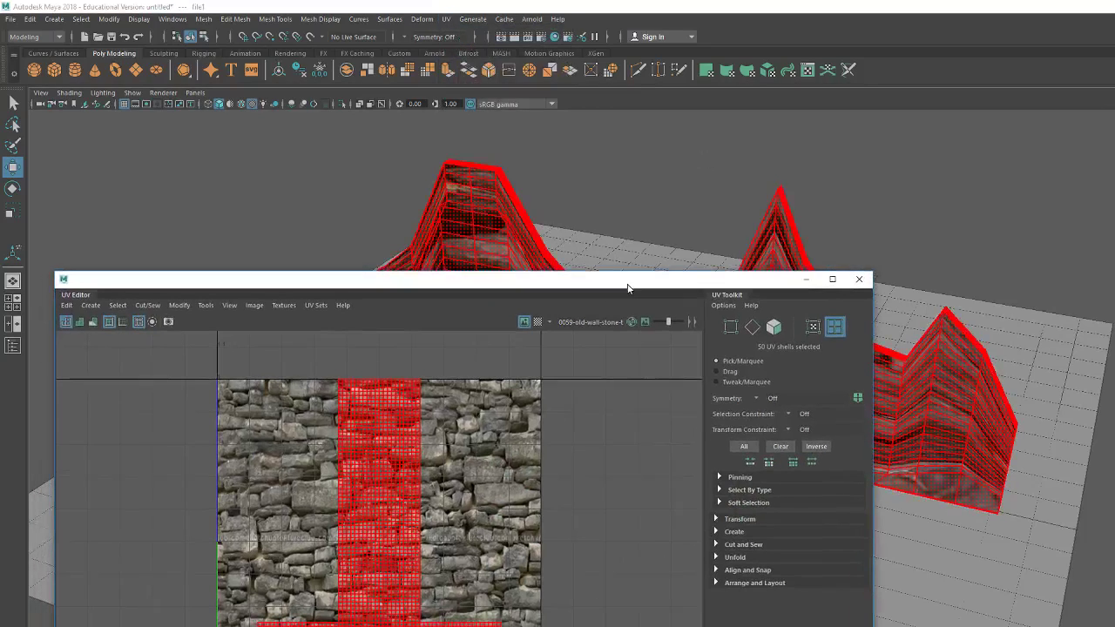
{"action": "left_click", "coordinate": [364, 551]}
{"action": "key", "text": "r"}
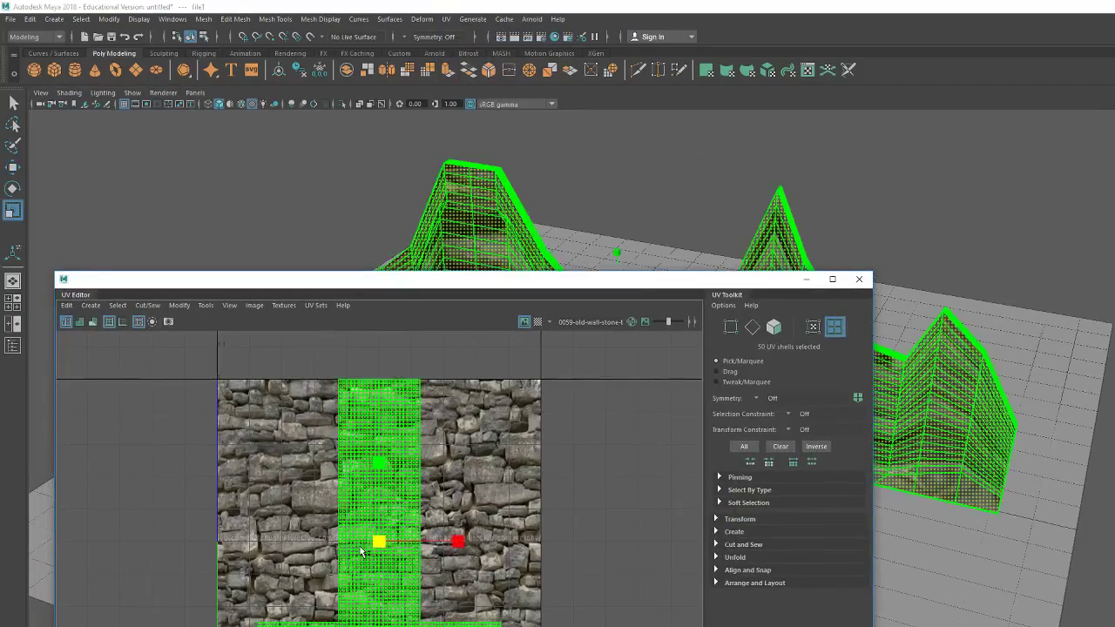
{"action": "left_click_drag", "start_coordinate": [381, 545], "coordinate": [546, 542]}
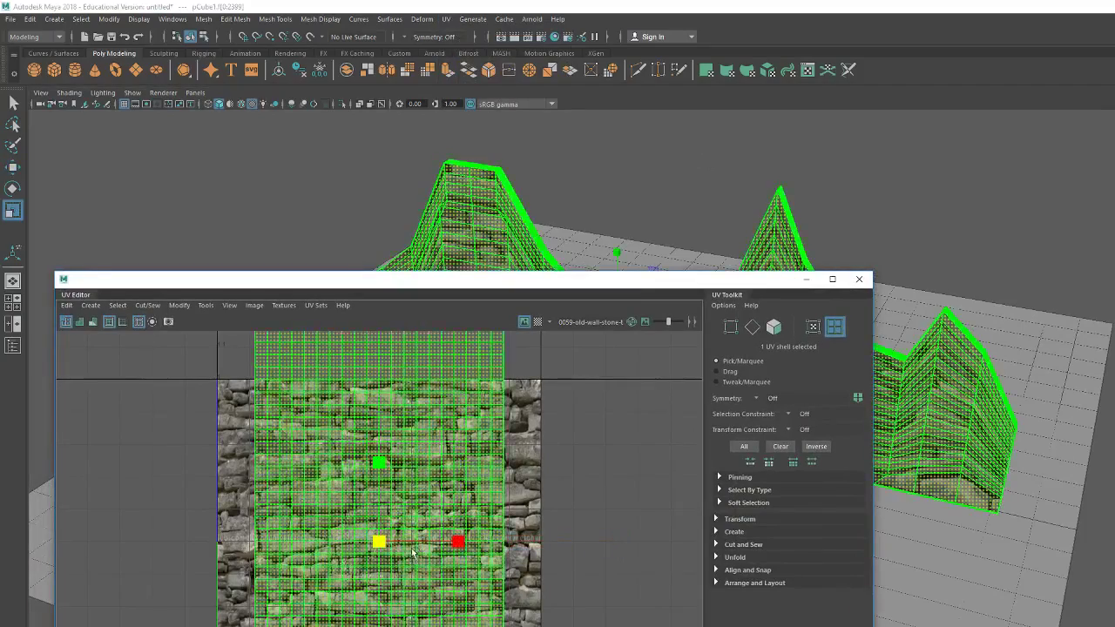
{"action": "left_click_drag", "start_coordinate": [381, 545], "coordinate": [586, 547]}
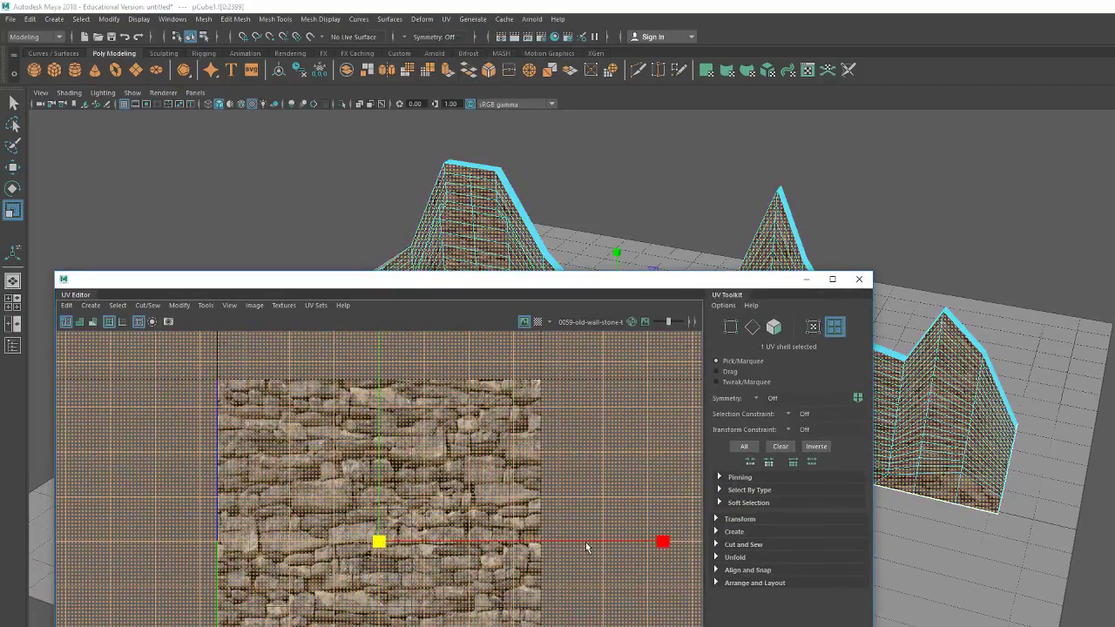
{"action": "left_click_drag", "start_coordinate": [378, 542], "coordinate": [467, 546]}
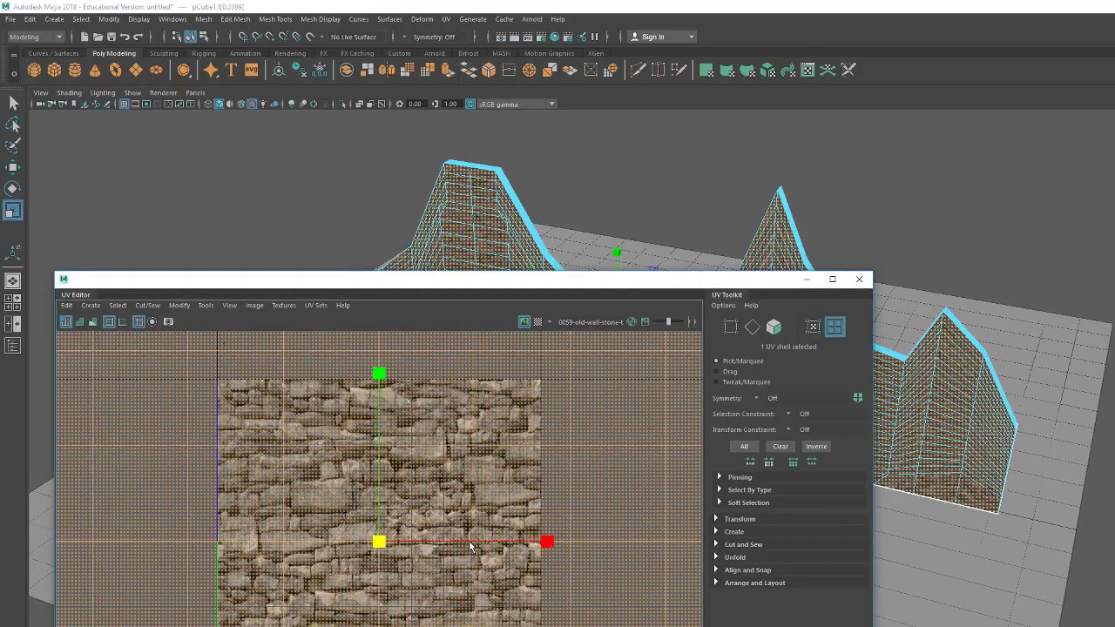
{"action": "left_click_drag", "start_coordinate": [467, 546], "coordinate": [467, 546]}
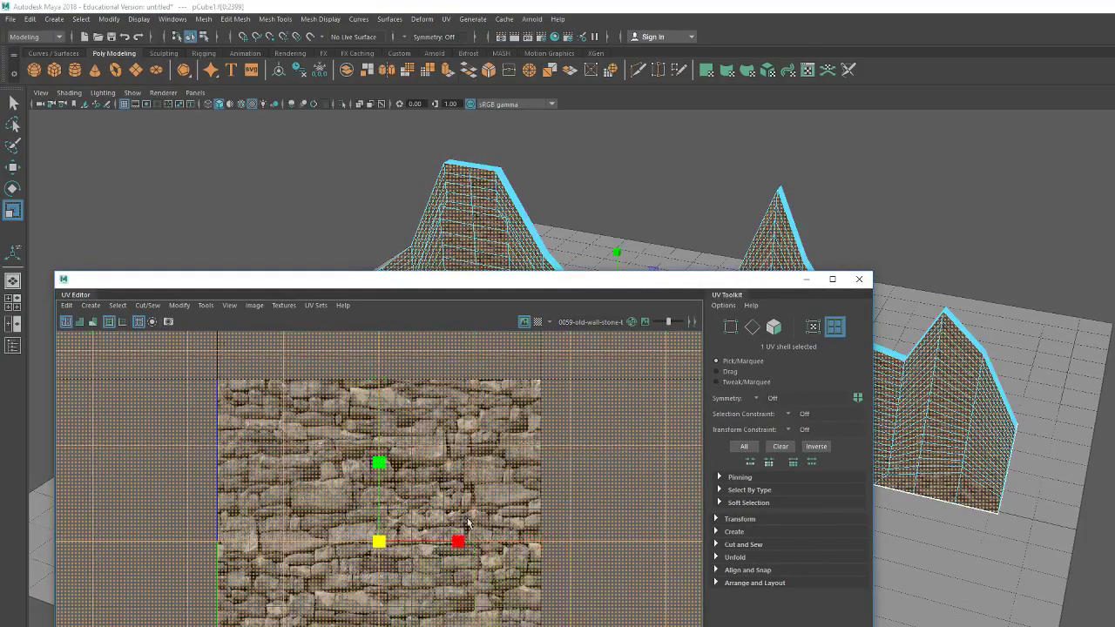
{"action": "left_click", "coordinate": [859, 279]}
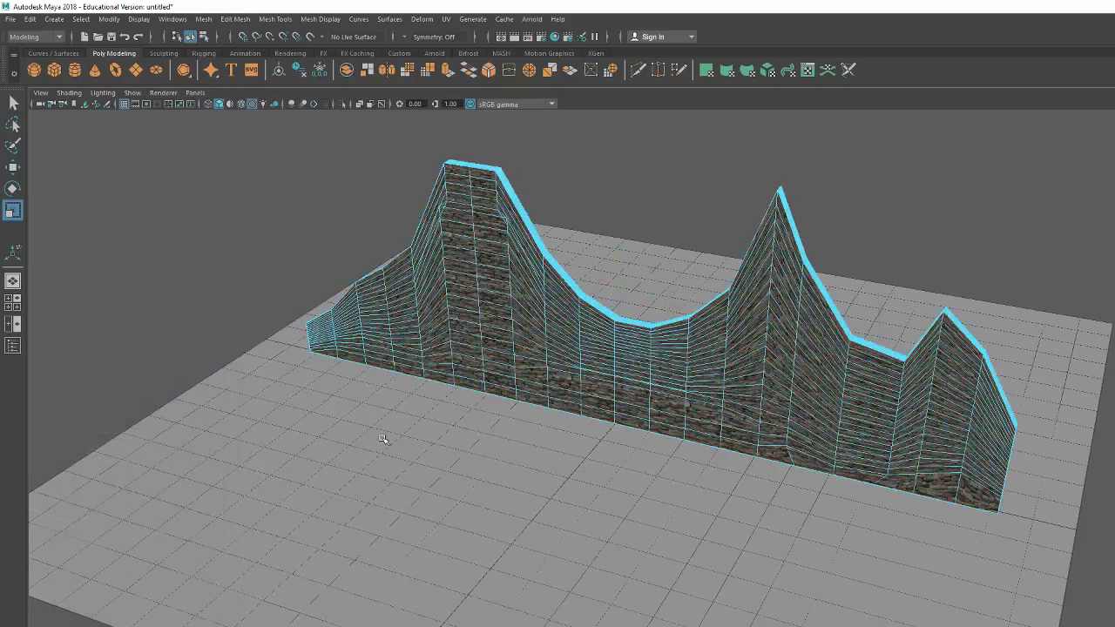
{"action": "left_click", "coordinate": [387, 444]}
Step: Put the wall in face selection mode and zoom in on it in a maximized front view
{"action": "mouse_move", "coordinate": [478, 462]}
{"action": "left_mouse_down", "text": "alt"}
{"action": "mouse_move", "coordinate": [595, 455]}
{"action": "mouse_move", "coordinate": [582, 456]}
{"action": "left_mouse_up", "text": "alt"}
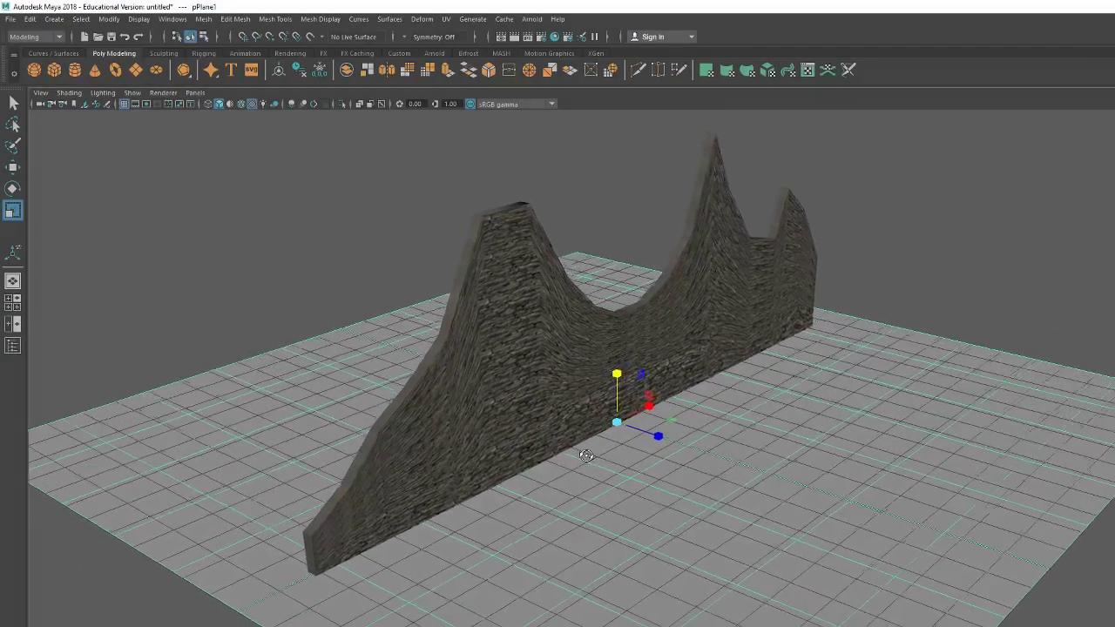
{"action": "left_click", "coordinate": [510, 416]}
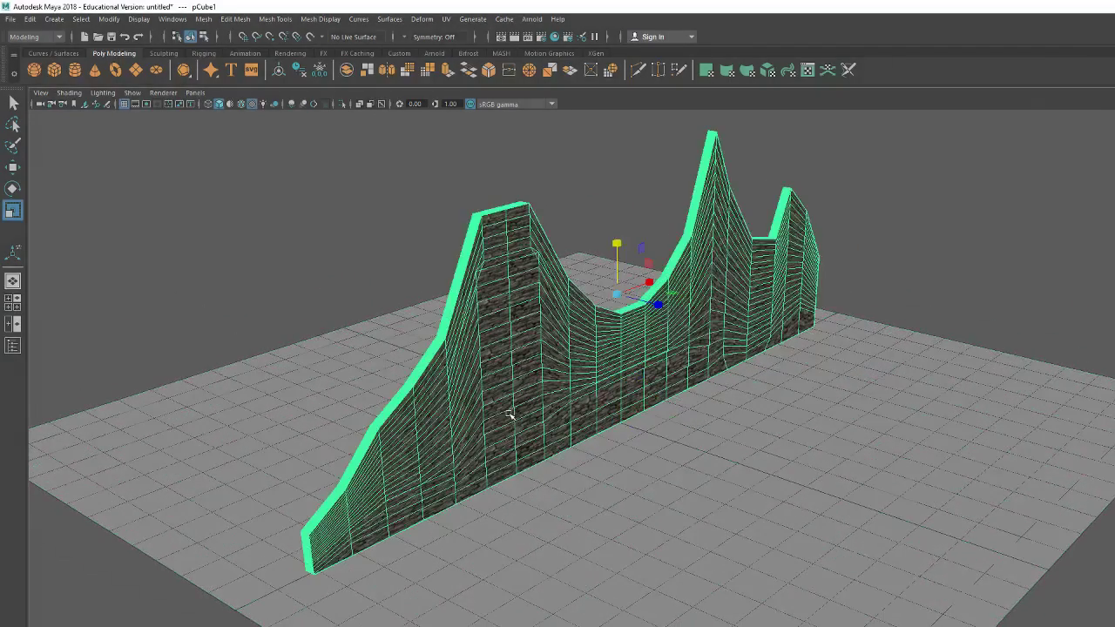
{"action": "right_click_drag", "start_coordinate": [512, 411], "coordinate": [502, 440]}
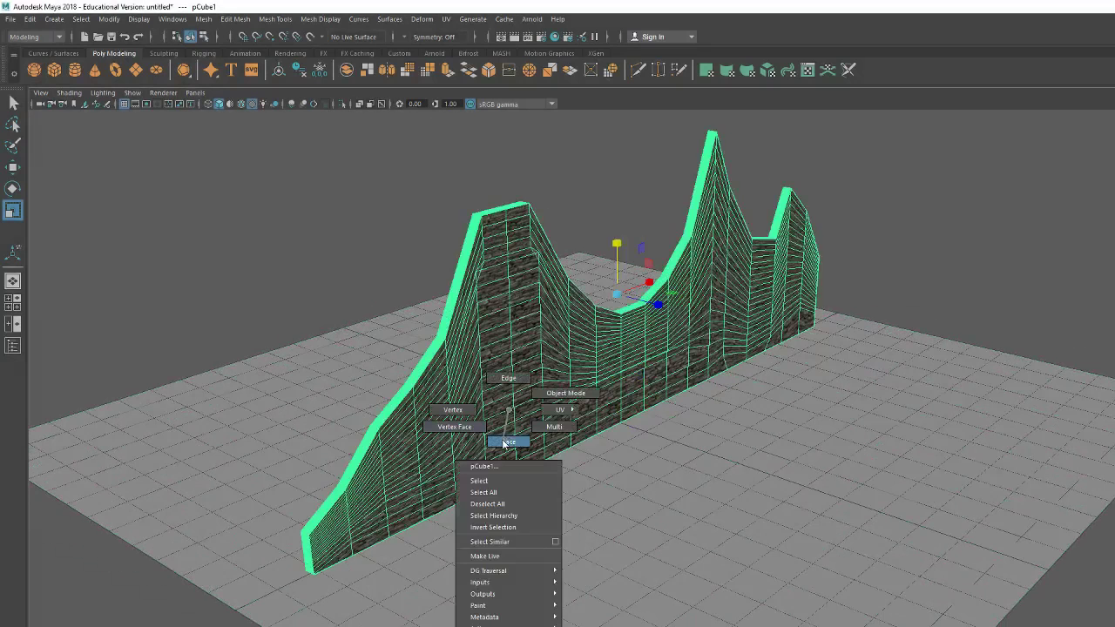
{"action": "key", "text": "space"}
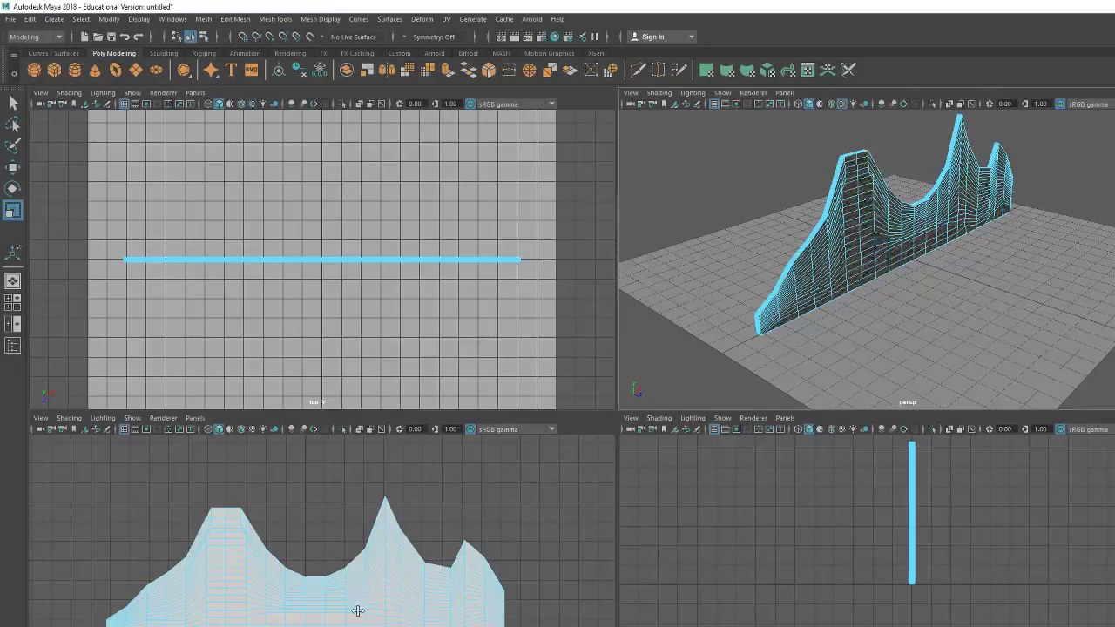
{"action": "key", "text": "space"}
{"action": "scroll", "coordinate": [523, 614], "scroll_direction": "up", "scroll_amount": 1}
{"action": "scroll", "coordinate": [577, 580], "scroll_direction": "up", "scroll_amount": 1}
{"action": "scroll", "coordinate": [443, 565], "scroll_direction": "up", "scroll_amount": 1}
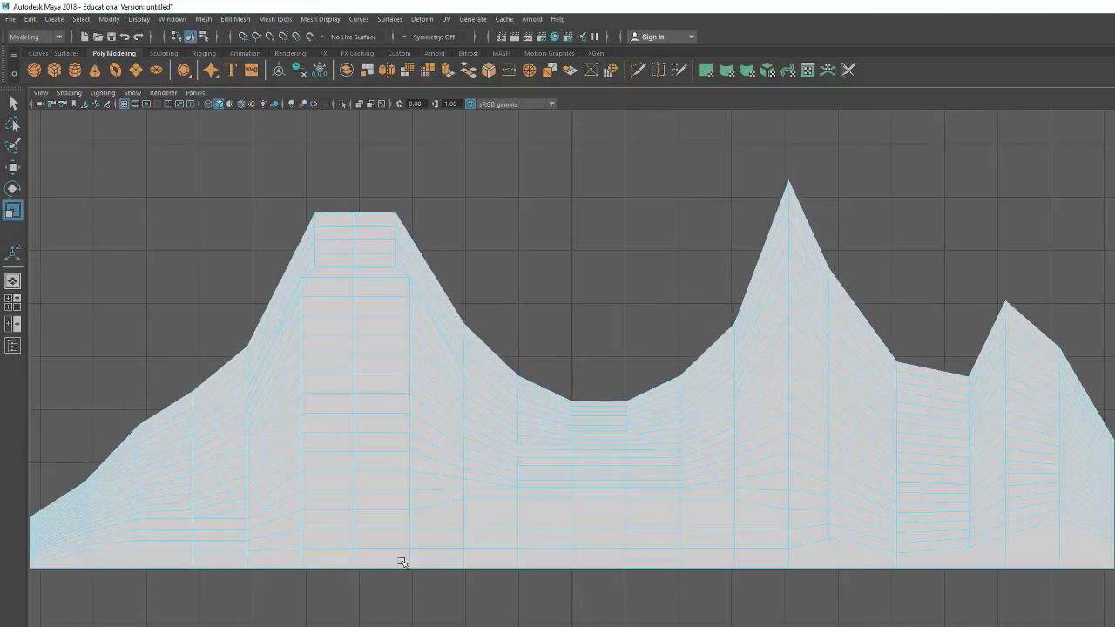
Step: Select five faces along the bottom row of the wall in the front view
{"action": "left_click", "coordinate": [389, 559]}
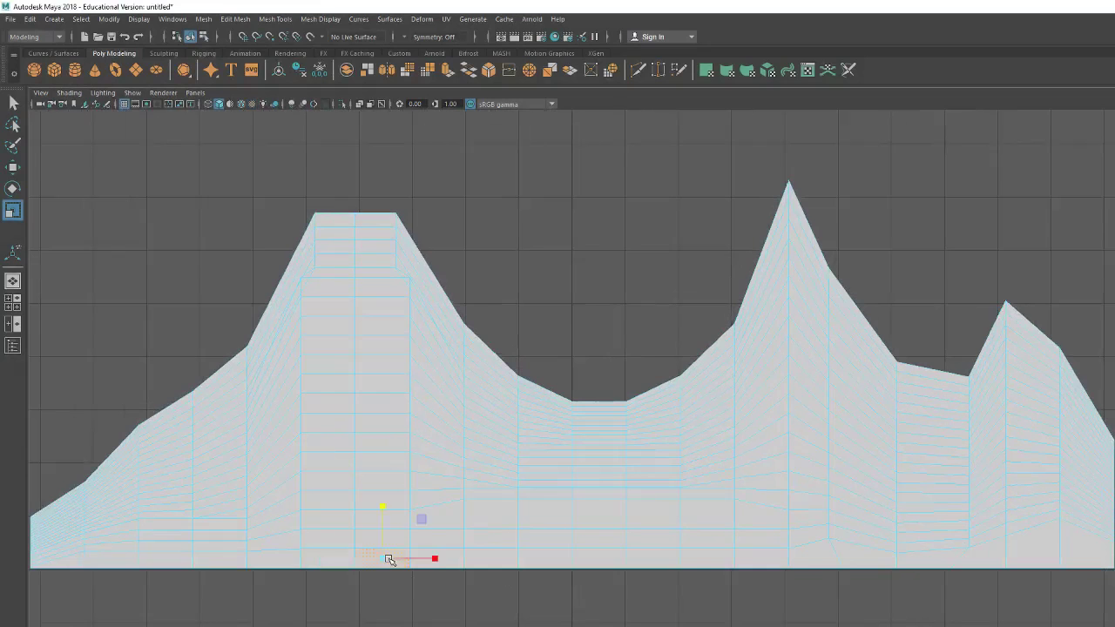
{"action": "left_click", "coordinate": [458, 558], "text": "shift"}
{"action": "left_click", "coordinate": [492, 558], "text": "shift"}
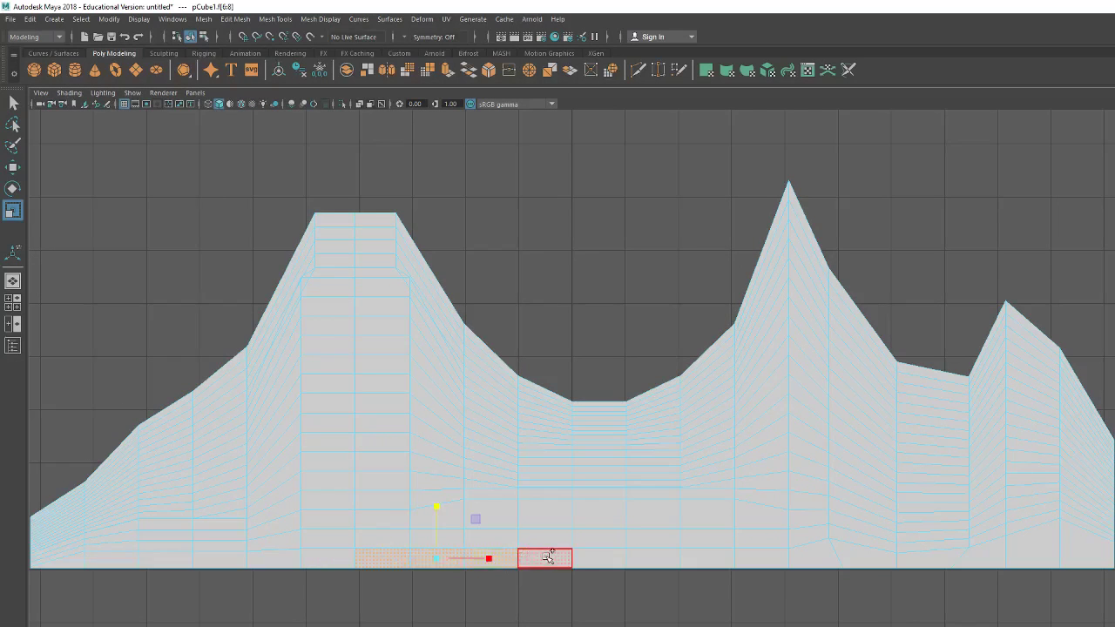
{"action": "left_click", "coordinate": [547, 558], "text": "shift"}
{"action": "left_click", "coordinate": [600, 557], "text": "shift"}
Step: Add the adjacent faces above and at the lower left, then return to a maximized perspective view
{"action": "left_click", "coordinate": [597, 538], "text": "shift"}
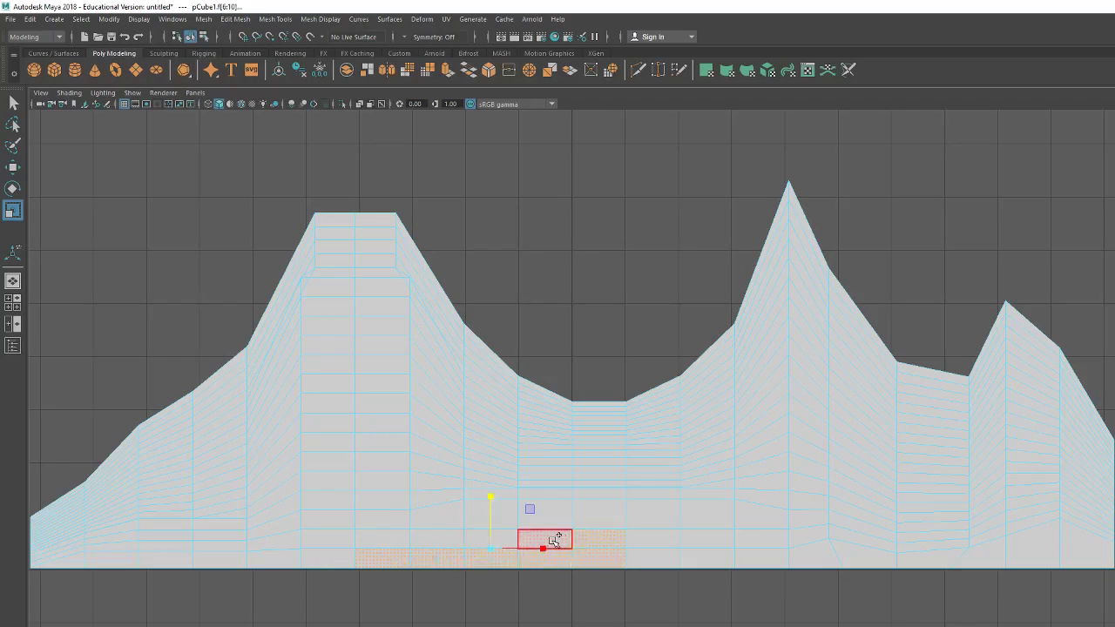
{"action": "left_click", "coordinate": [544, 539], "text": "shift"}
{"action": "left_click", "coordinate": [588, 520], "text": "shift"}
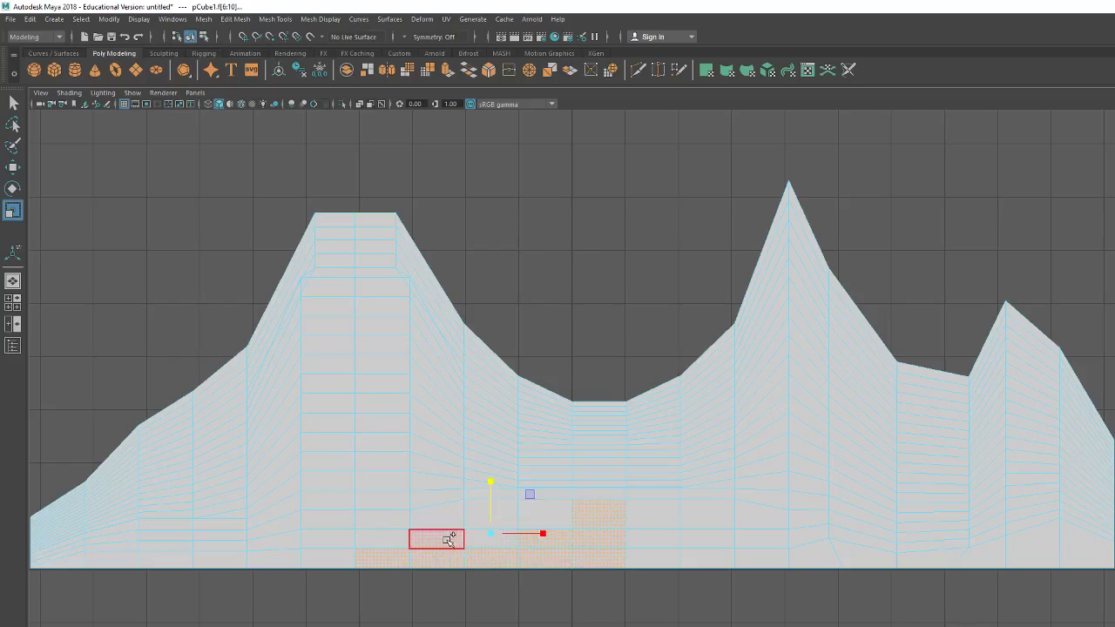
{"action": "left_click", "coordinate": [415, 533], "text": "shift"}
{"action": "left_click", "coordinate": [398, 536], "text": "shift"}
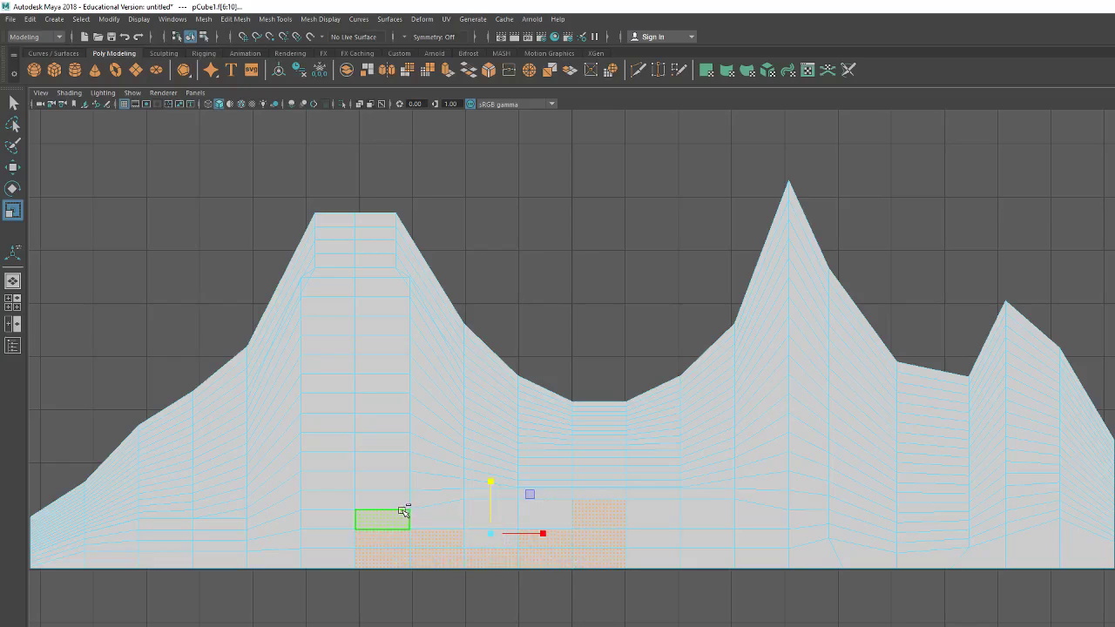
{"action": "left_click", "coordinate": [405, 514], "text": "shift"}
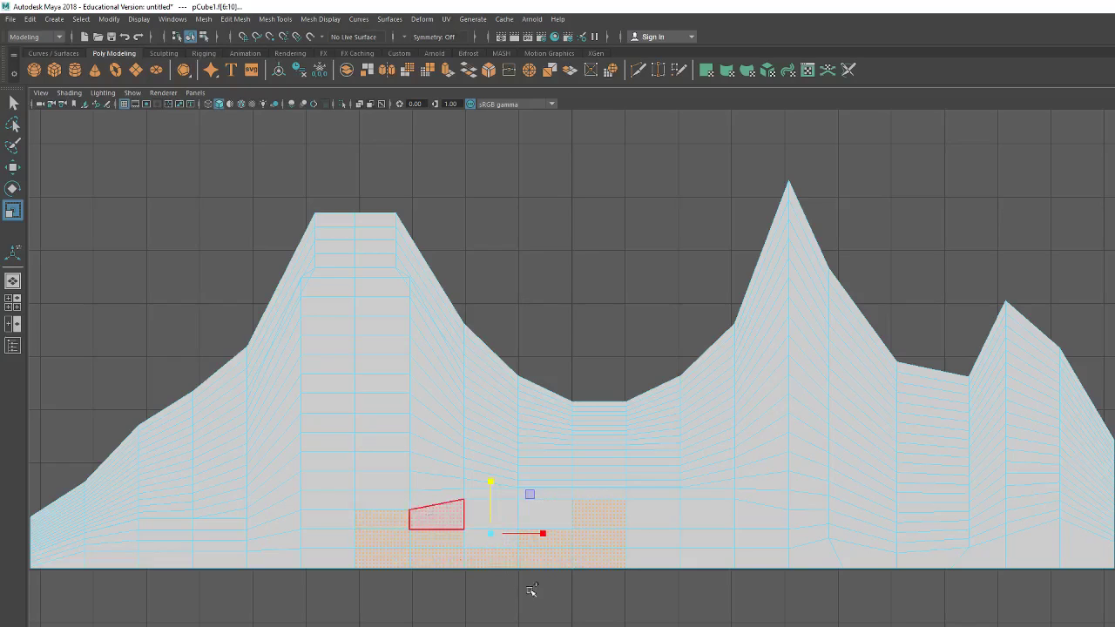
{"action": "key", "text": "space"}
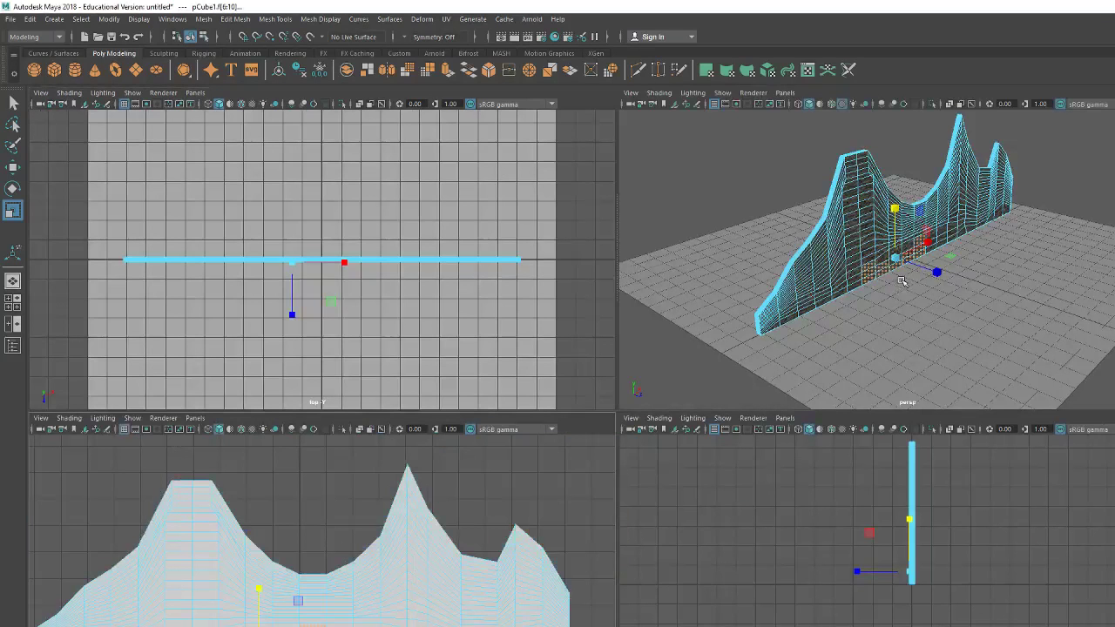
{"action": "key", "text": "space"}
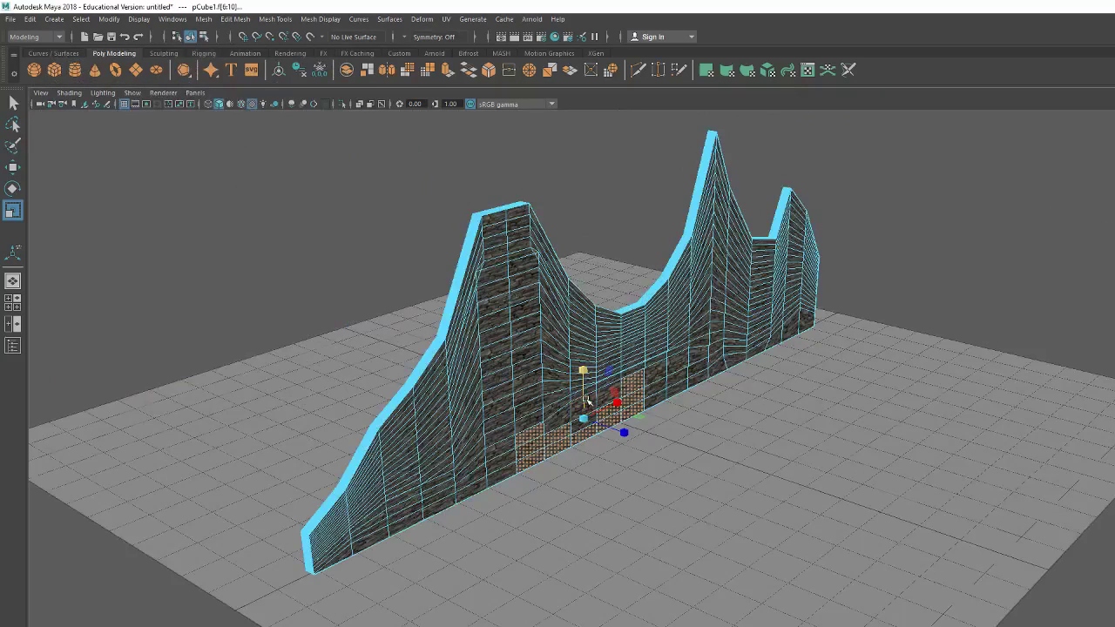
Step: Extrude the selected bottom faces outward to a Local Translate Z of 0.150, then deselect
{"action": "left_click", "coordinate": [210, 20]}
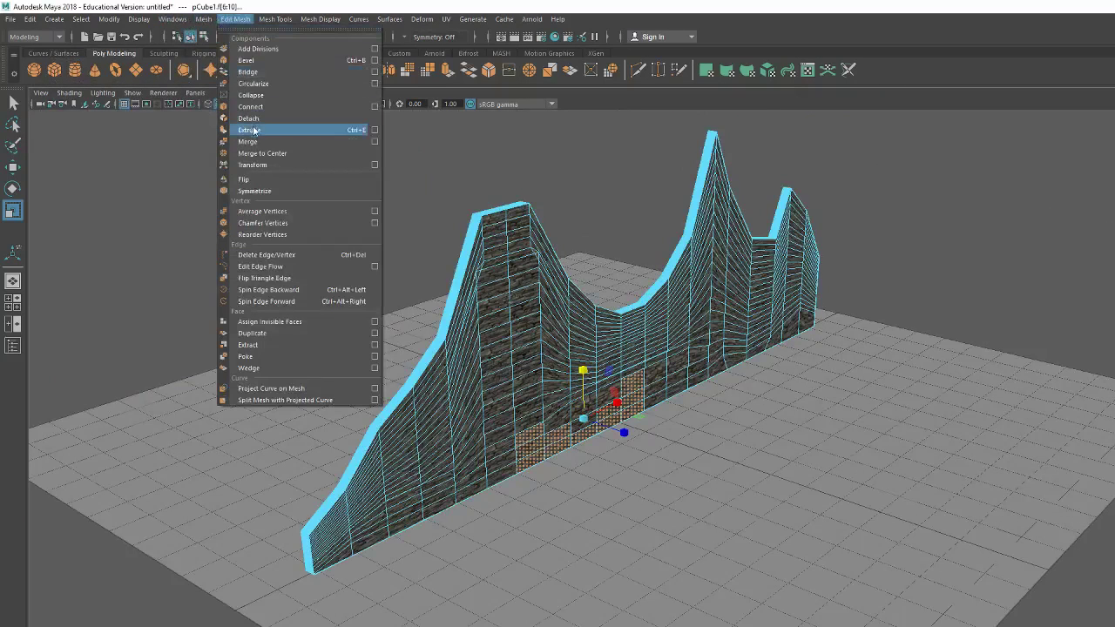
{"action": "left_click", "coordinate": [251, 132]}
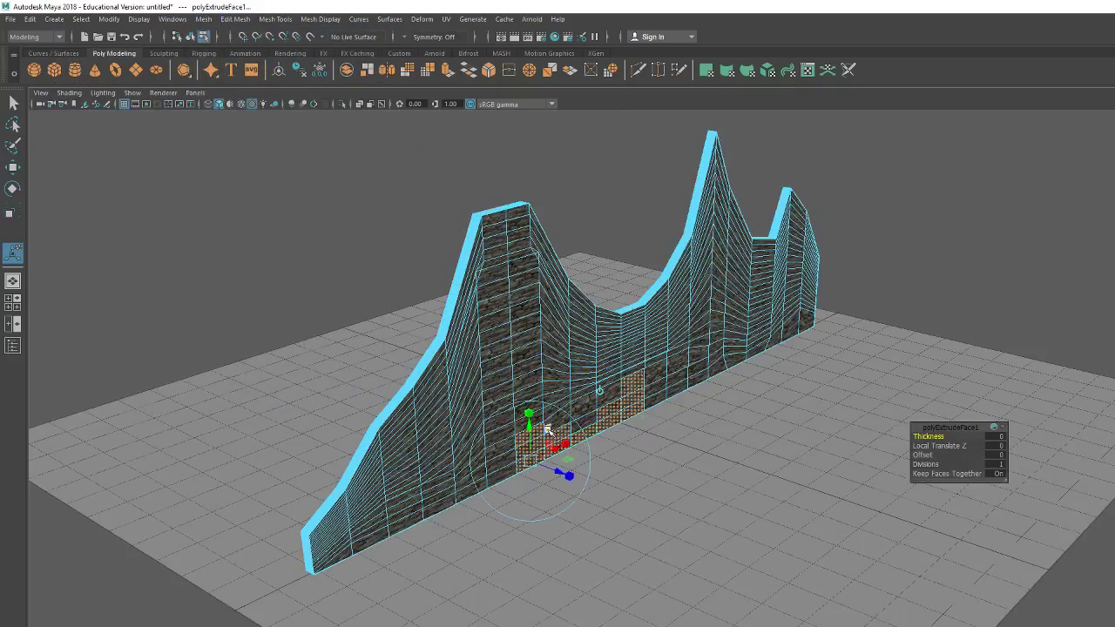
{"action": "left_click_drag", "start_coordinate": [529, 416], "coordinate": [531, 420]}
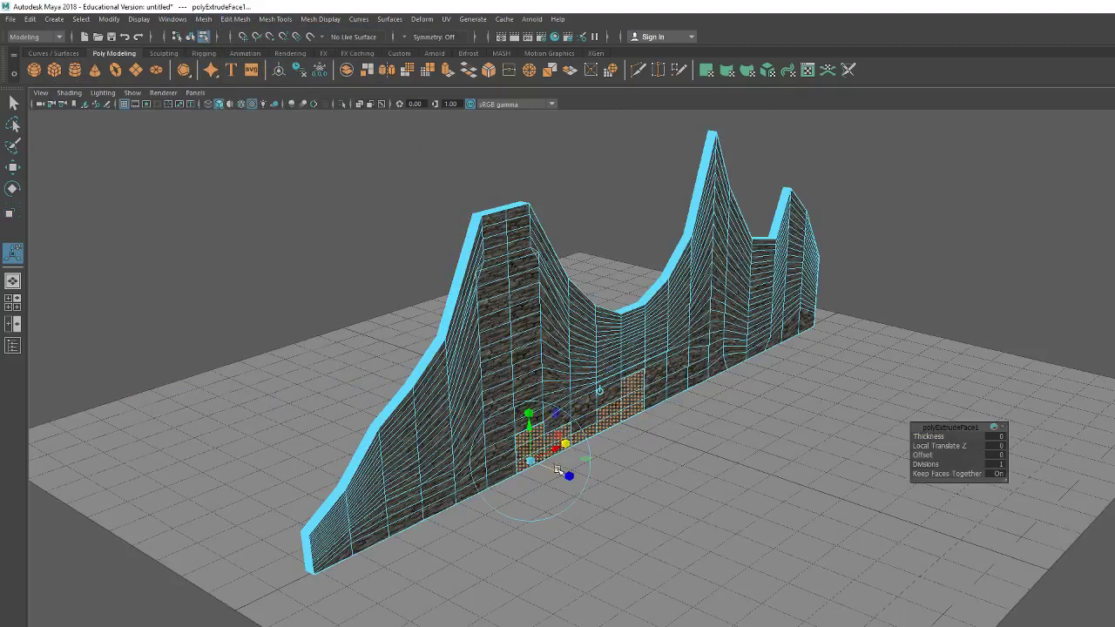
{"action": "mouse_move", "coordinate": [557, 471]}
{"action": "left_mouse_down"}
{"action": "mouse_move", "coordinate": [571, 480]}
{"action": "mouse_move", "coordinate": [552, 458]}
{"action": "mouse_move", "coordinate": [565, 467]}
{"action": "left_mouse_up"}
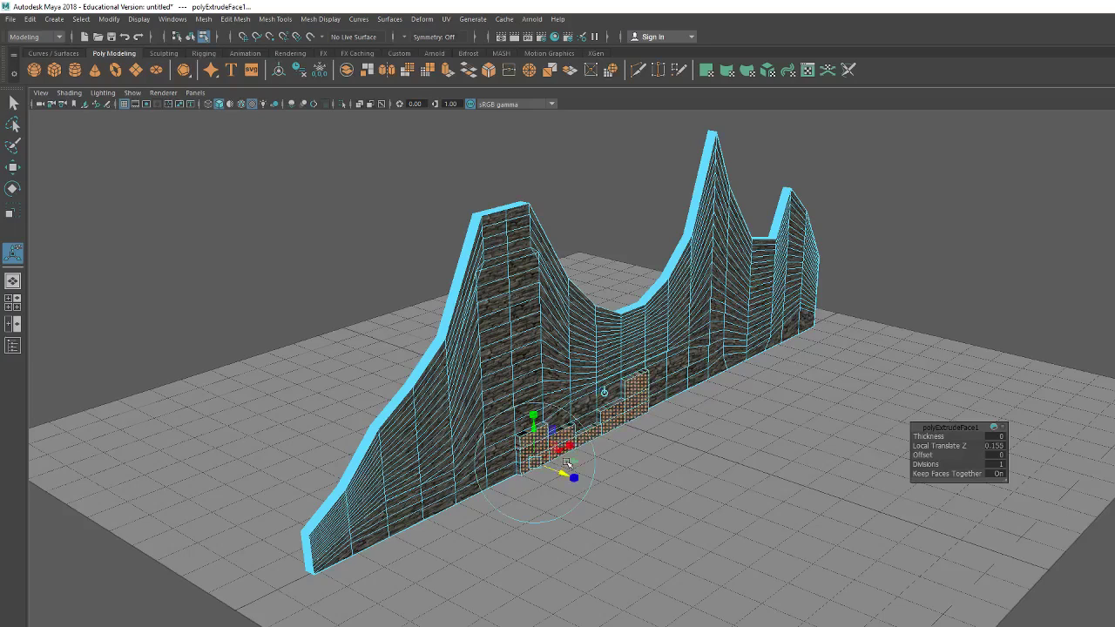
{"action": "left_click", "coordinate": [709, 369]}
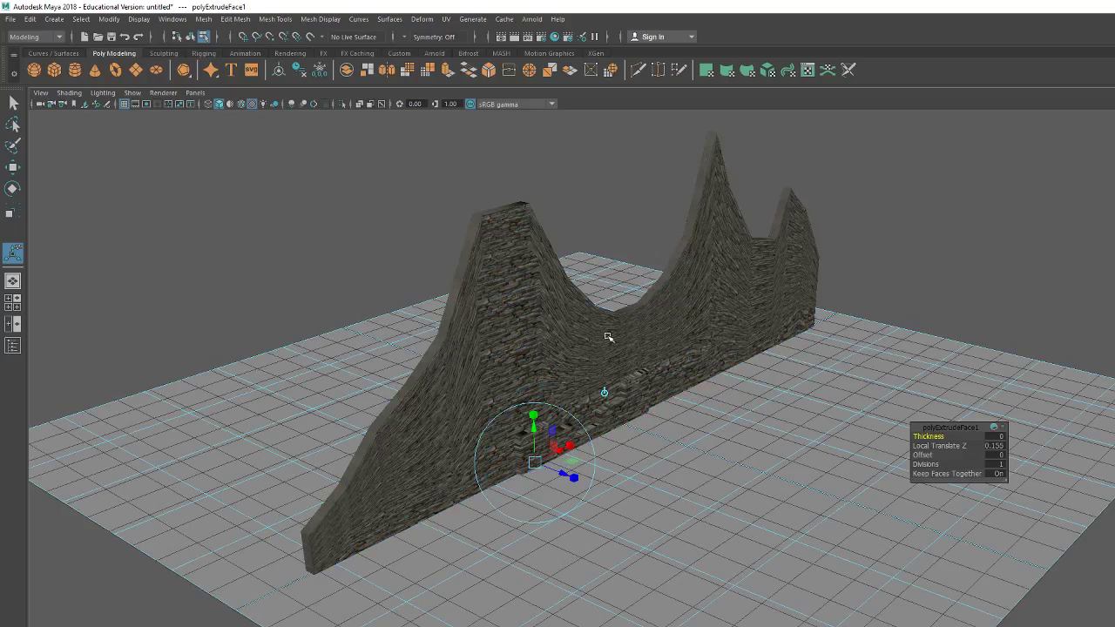
Step: Zoom in and orbit around the extruded blocks at the wall's base, returning to object mode
{"action": "scroll", "coordinate": [662, 336], "scroll_direction": "up", "scroll_amount": 1}
{"action": "scroll", "coordinate": [679, 375], "scroll_direction": "up", "scroll_amount": 1}
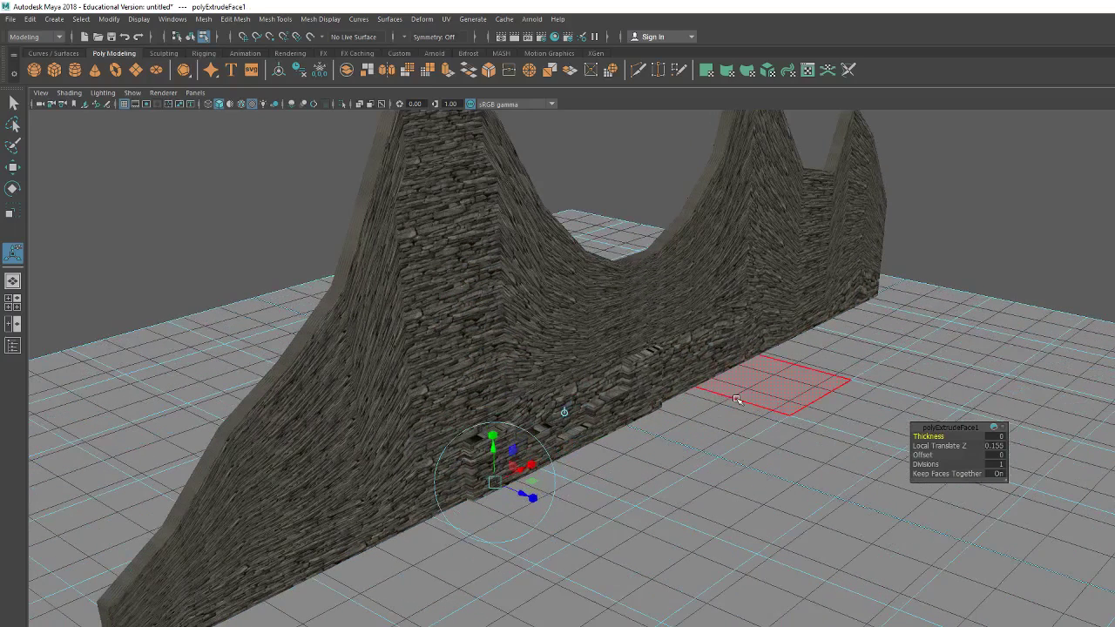
{"action": "left_click", "coordinate": [736, 398]}
{"action": "left_click_drag", "start_coordinate": [626, 493], "coordinate": [632, 489], "text": "alt"}
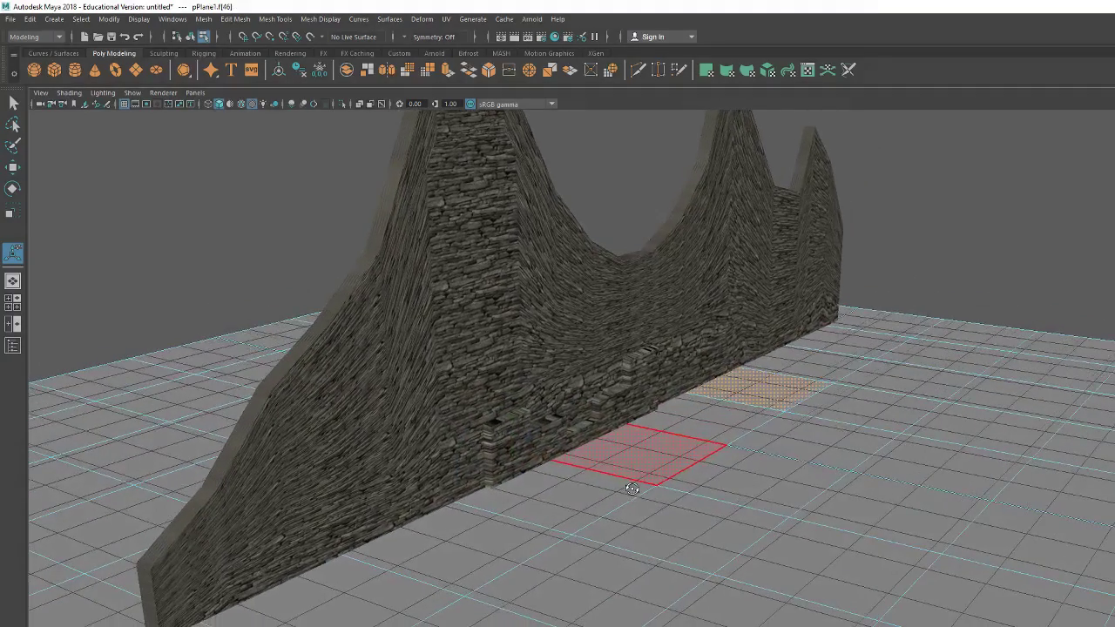
{"action": "scroll", "coordinate": [632, 489], "scroll_direction": "up", "scroll_amount": 1}
{"action": "scroll", "coordinate": [642, 486], "scroll_direction": "up", "scroll_amount": 2}
{"action": "scroll", "coordinate": [645, 484], "scroll_direction": "up", "scroll_amount": 2}
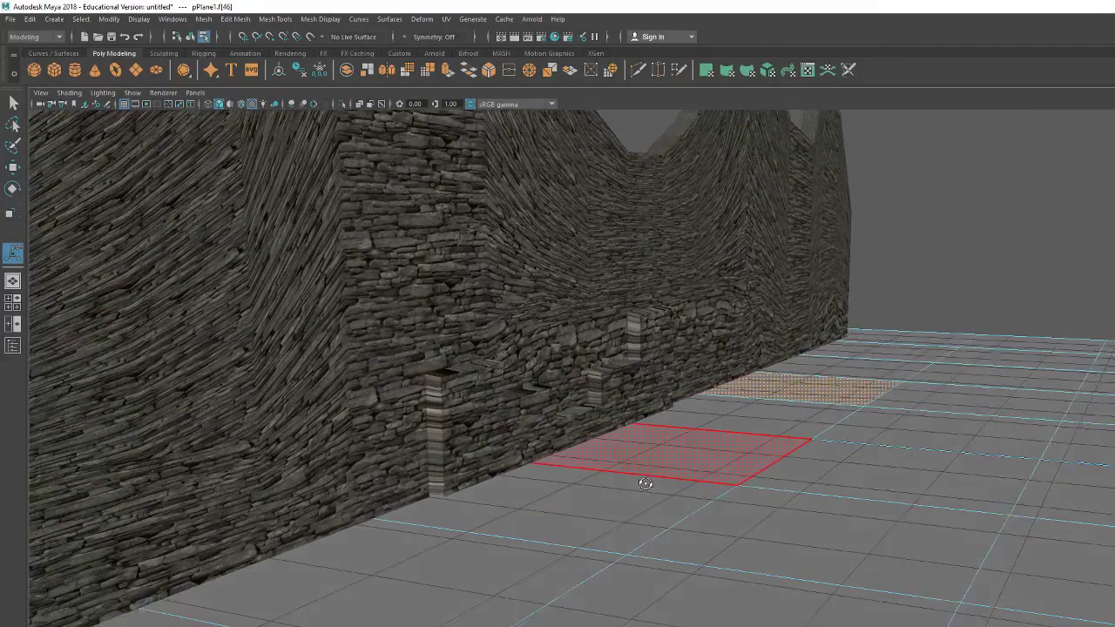
{"action": "left_click_drag", "start_coordinate": [644, 484], "coordinate": [725, 486], "text": "alt"}
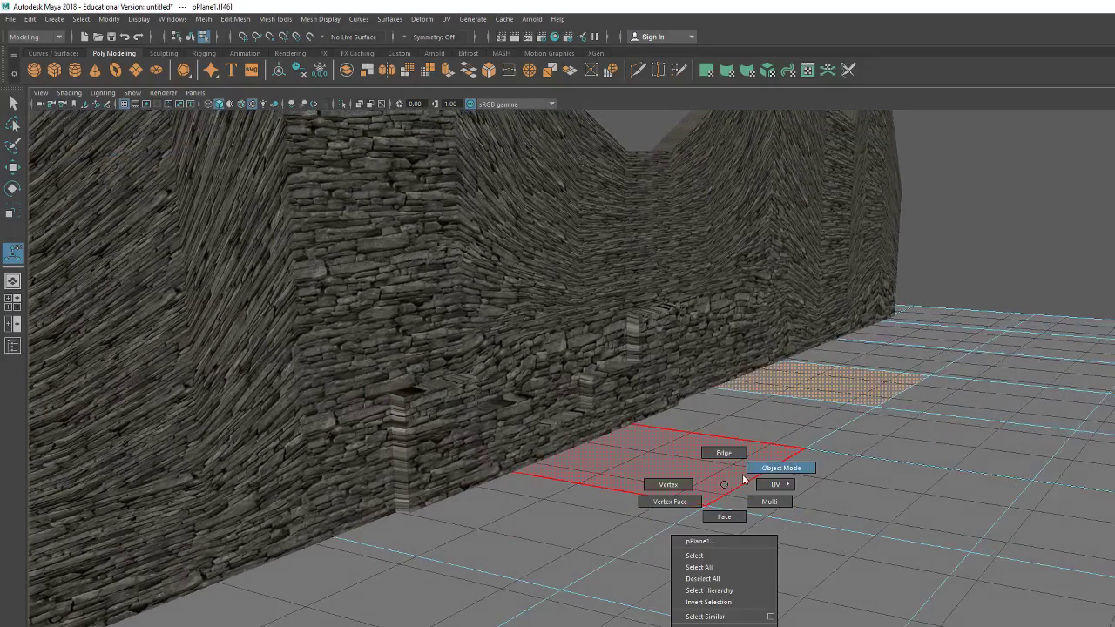
{"action": "right_click_drag", "start_coordinate": [725, 486], "coordinate": [767, 468]}
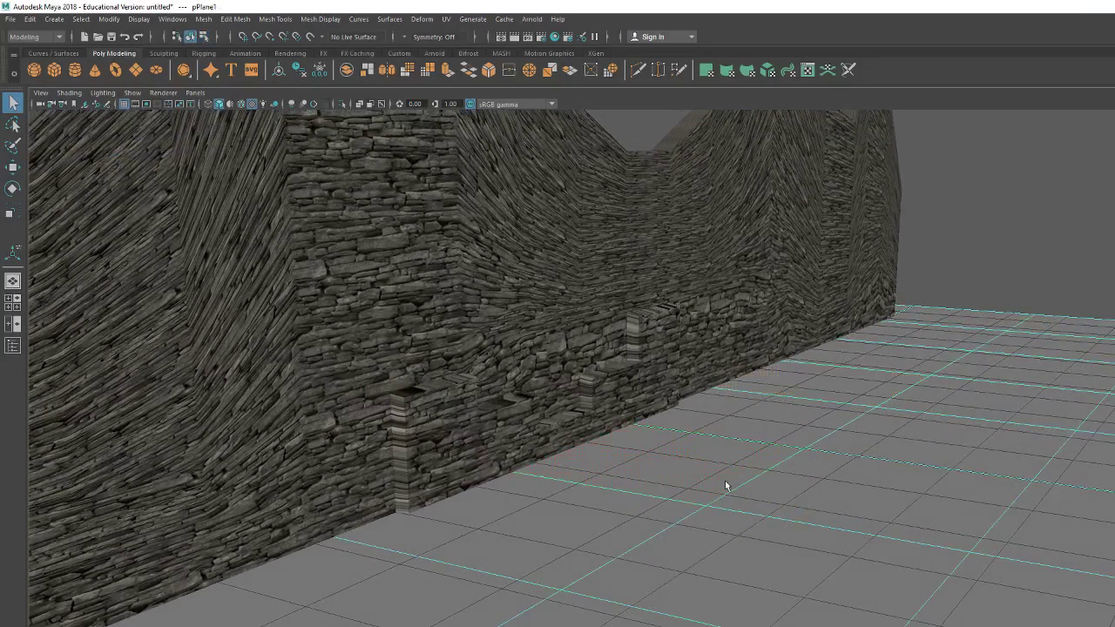